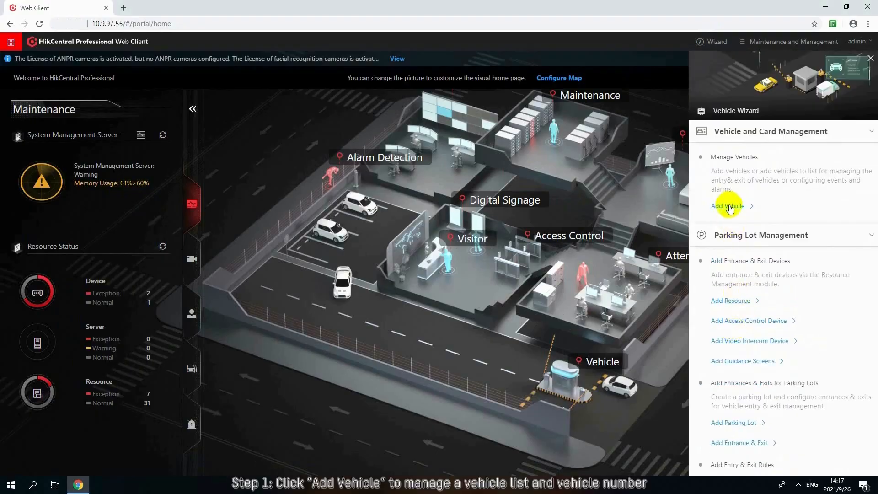
- Add a vehicle list named HIK Staff with no list color and no effective period in the registered vehicle list management
click(729, 205)
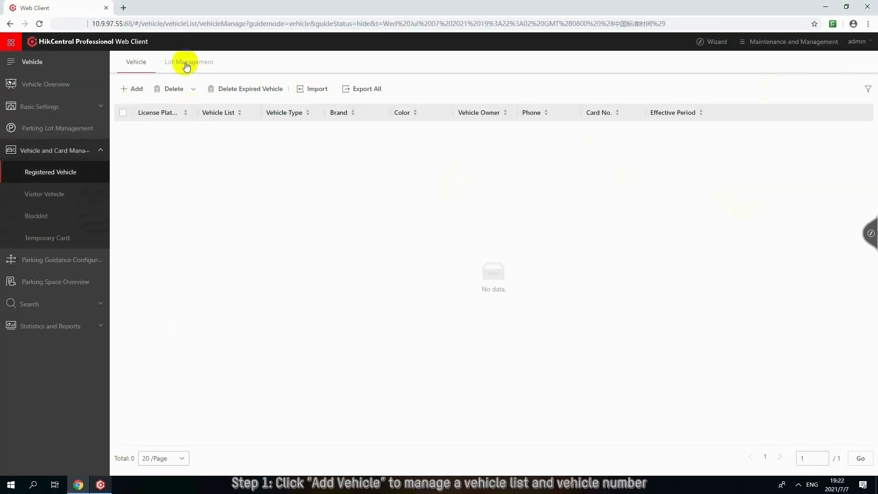
click(186, 61)
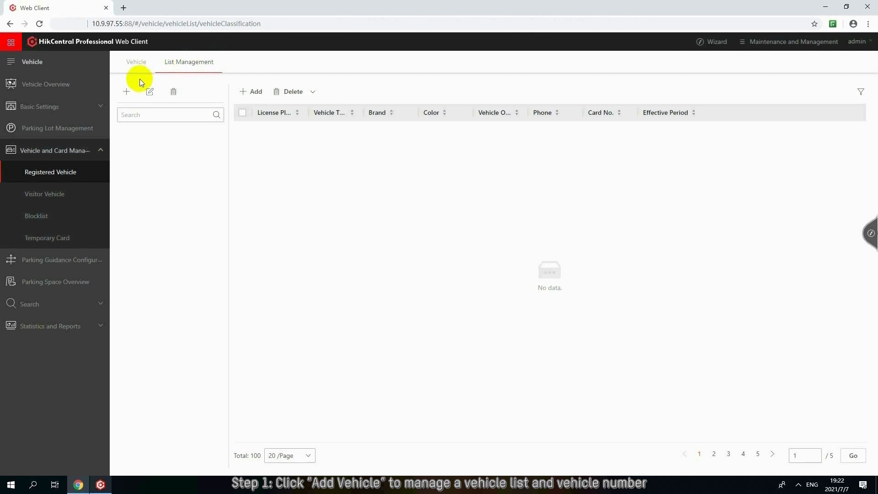
click(127, 91)
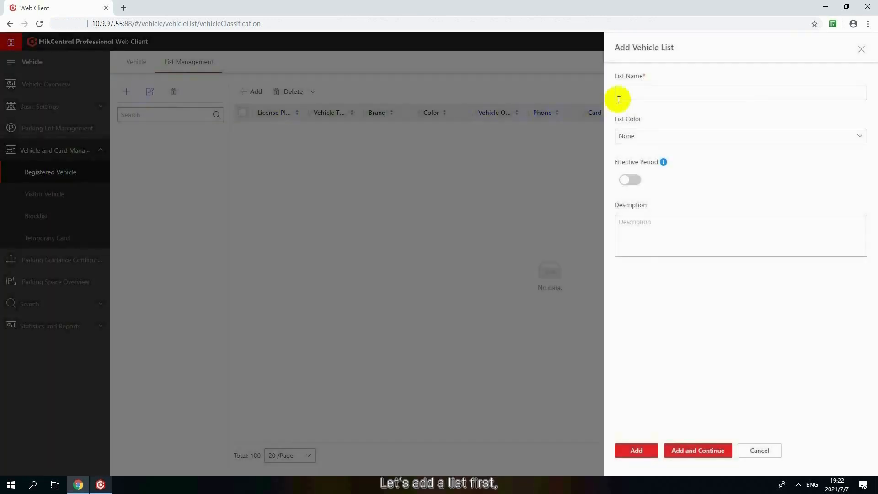
click(619, 100)
text(HIK Staff)
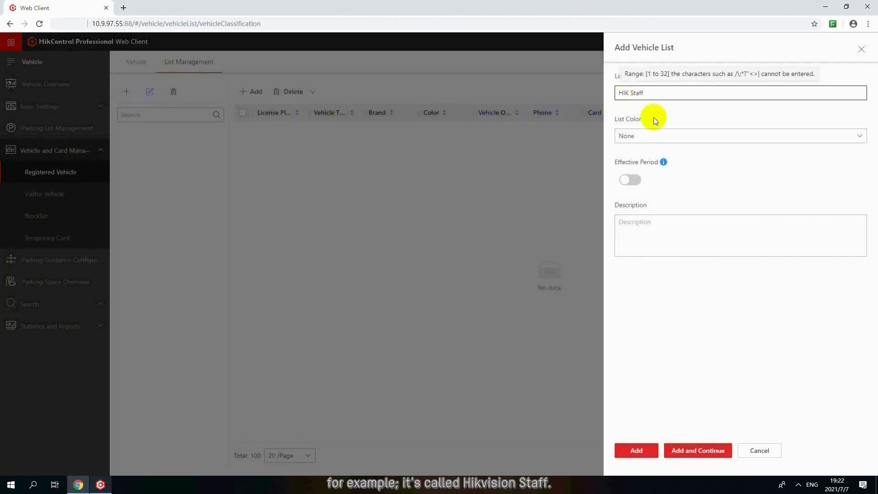
click(667, 143)
click(664, 152)
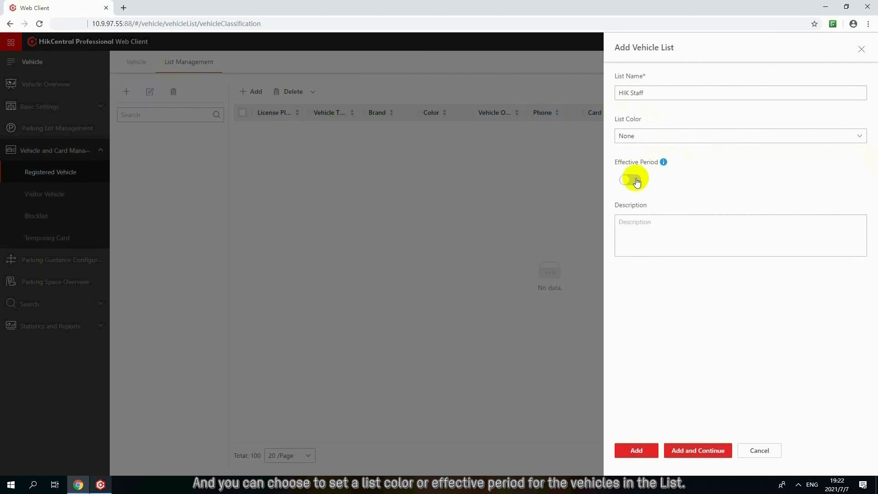
click(637, 446)
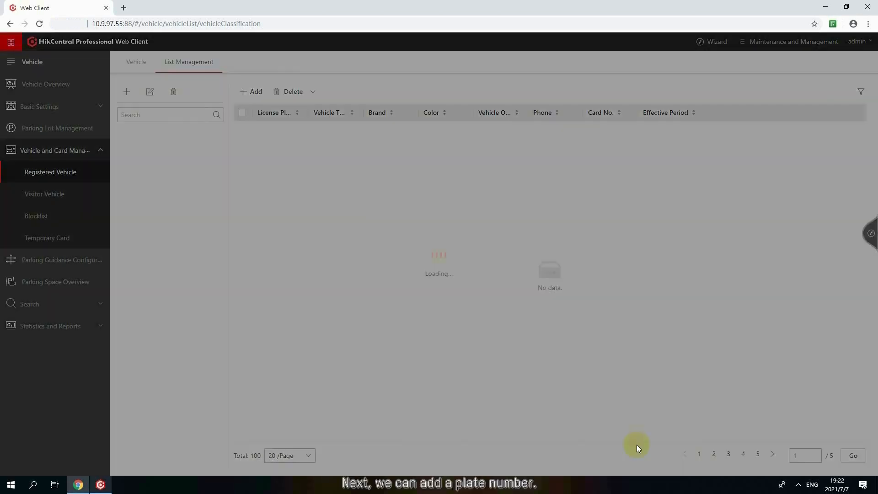
- Start a new registered vehicle, enter its license plate number and assign it to the HIK STAFF vehicle list
click(146, 69)
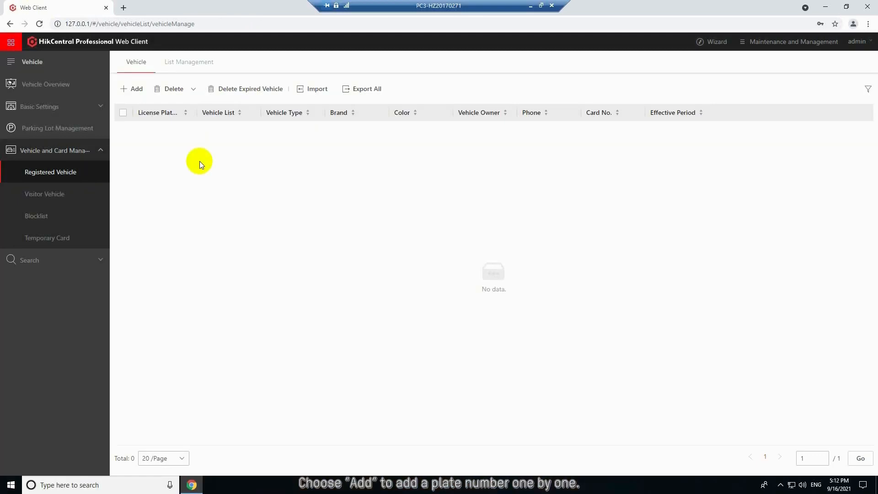
click(132, 88)
click(255, 139)
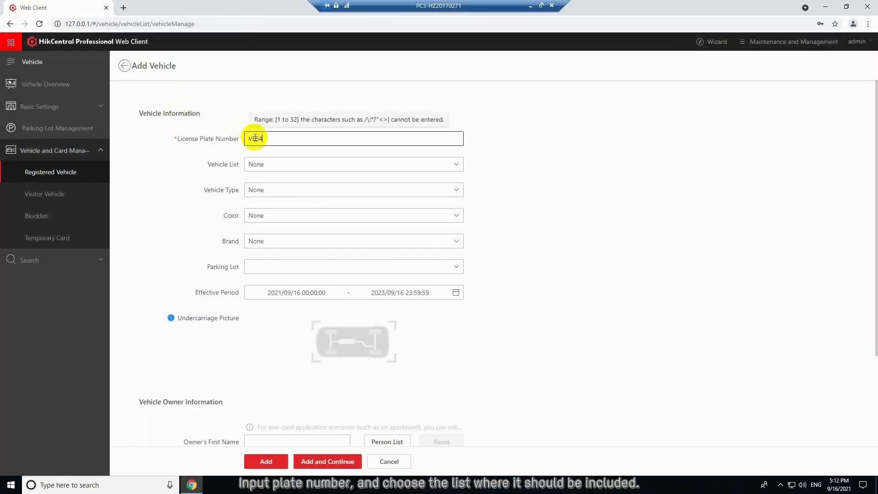
click(287, 161)
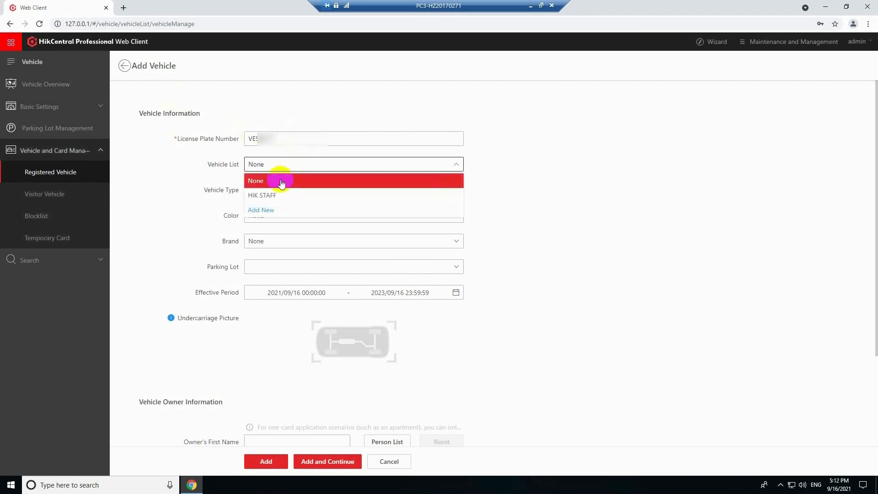
click(278, 194)
- Select the vehicle's owner from the person list and assign the owner's card number to the vehicle
scroll(282, 332, down, 3)
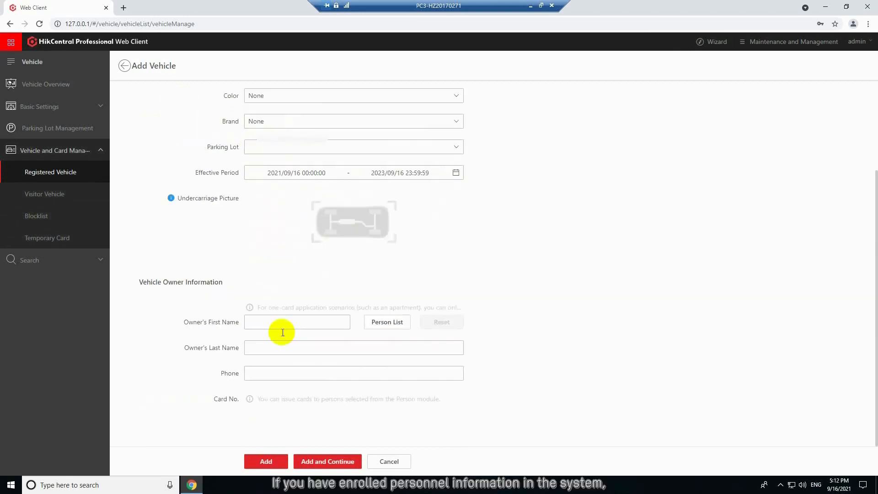
click(382, 323)
click(470, 139)
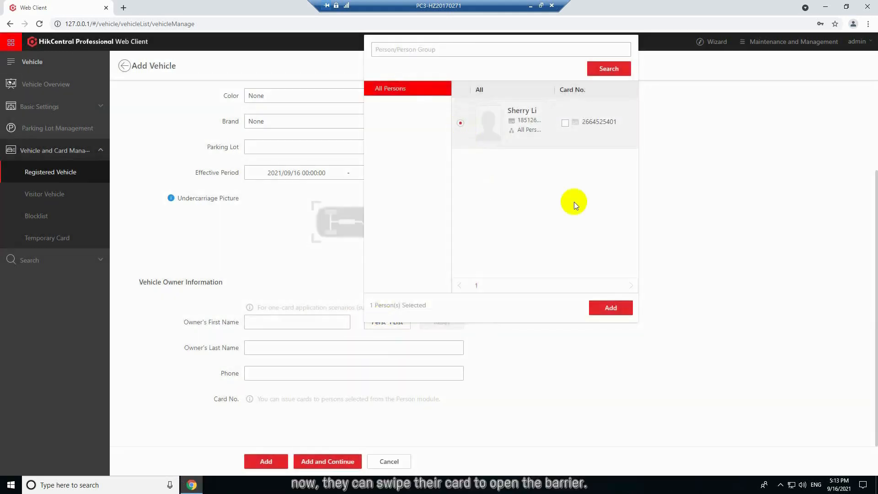
click(611, 308)
click(454, 398)
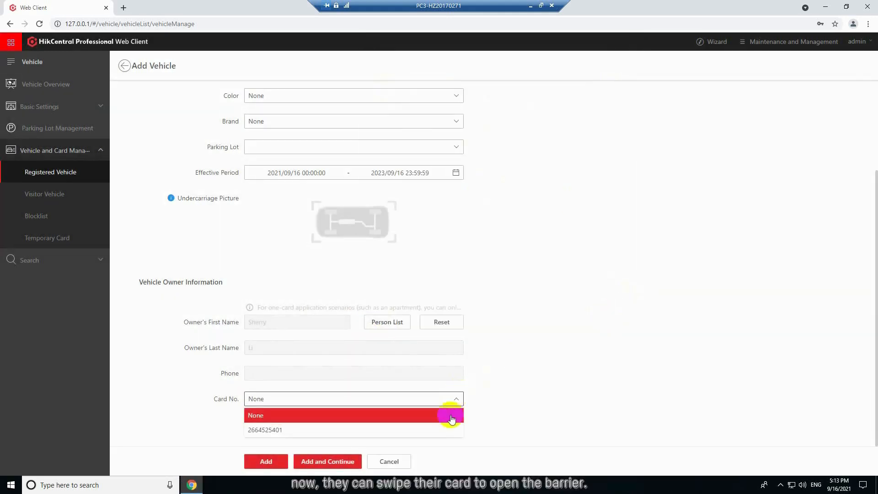
click(449, 430)
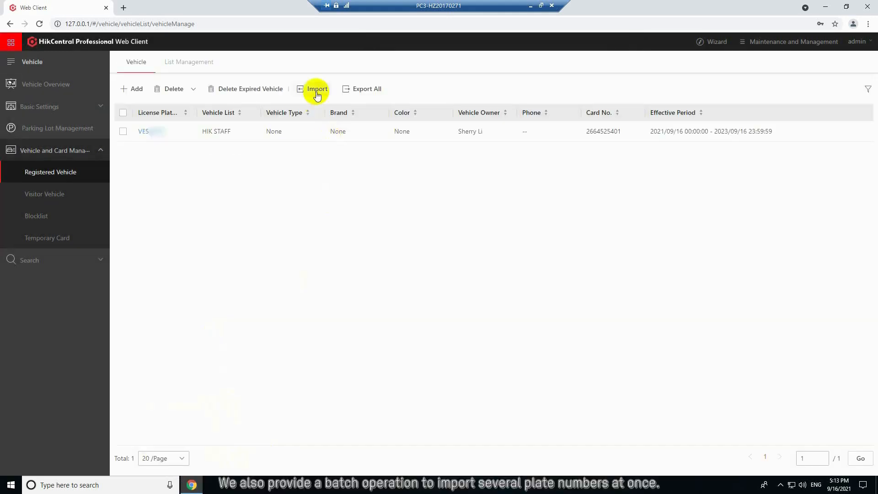
- Download the vehicle import template and enter two license plate numbers in its rows 16 and 17
click(317, 89)
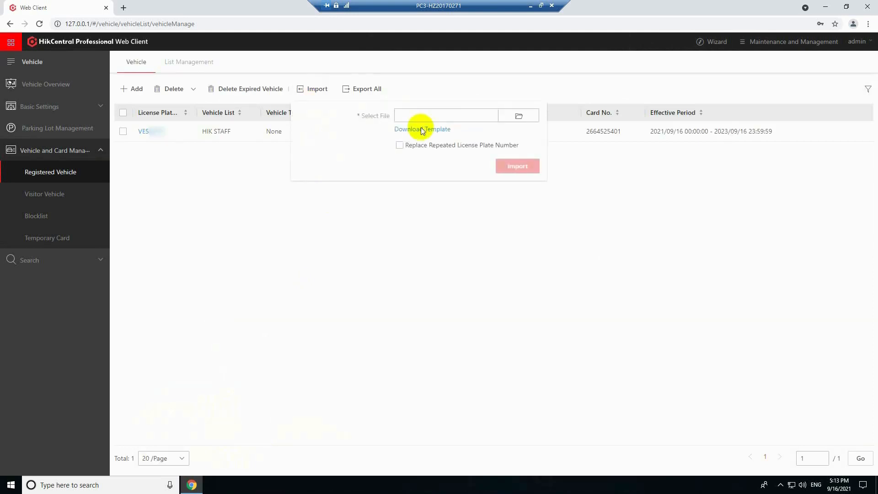
click(421, 130)
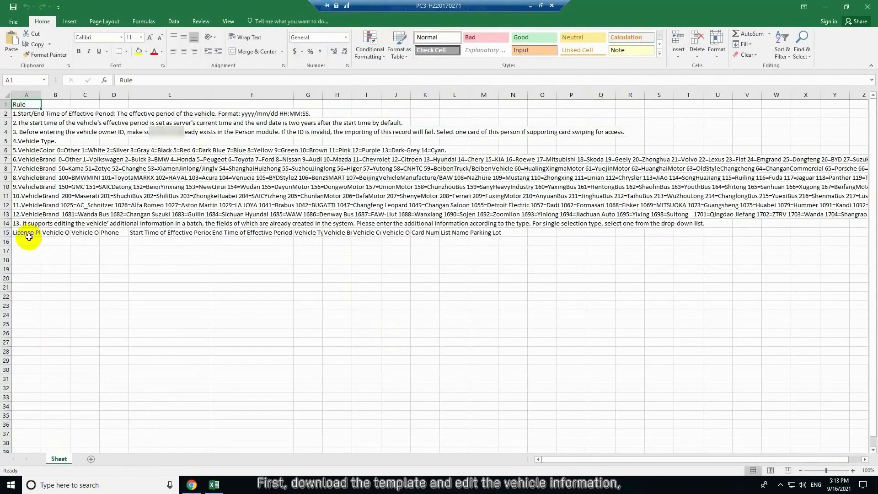
click(28, 242)
text(A056SMX)
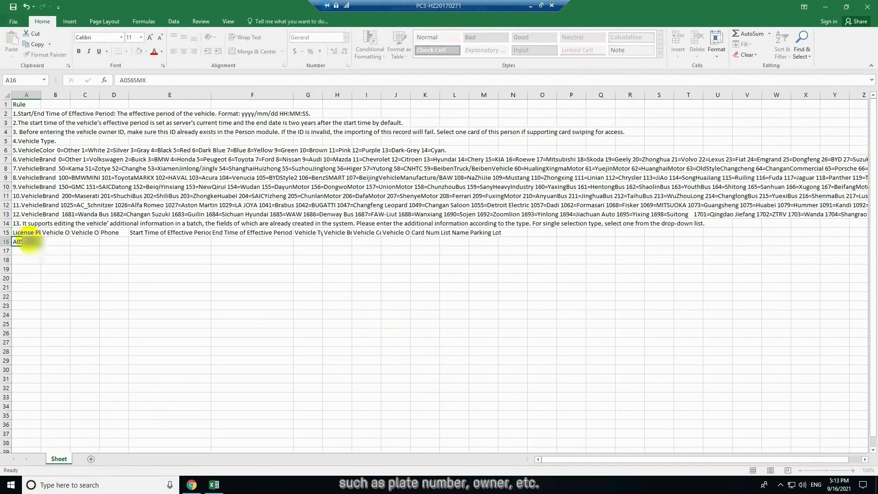
key(Return)
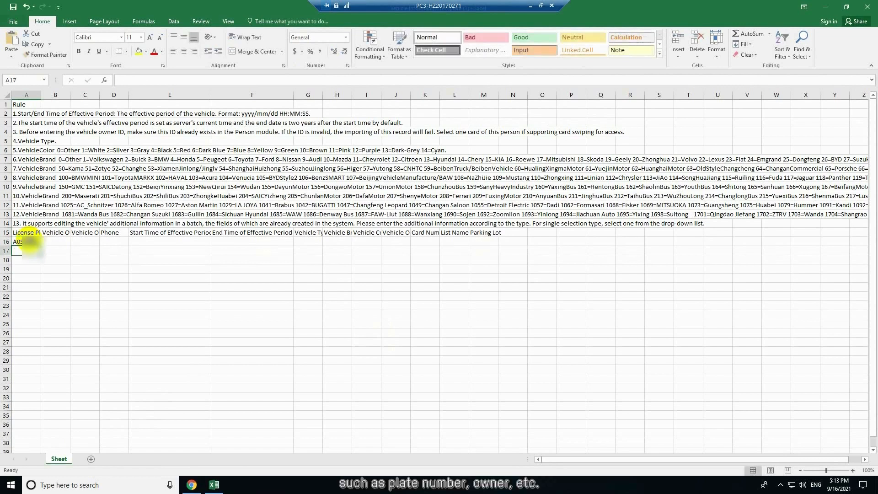
text(EHIL123)
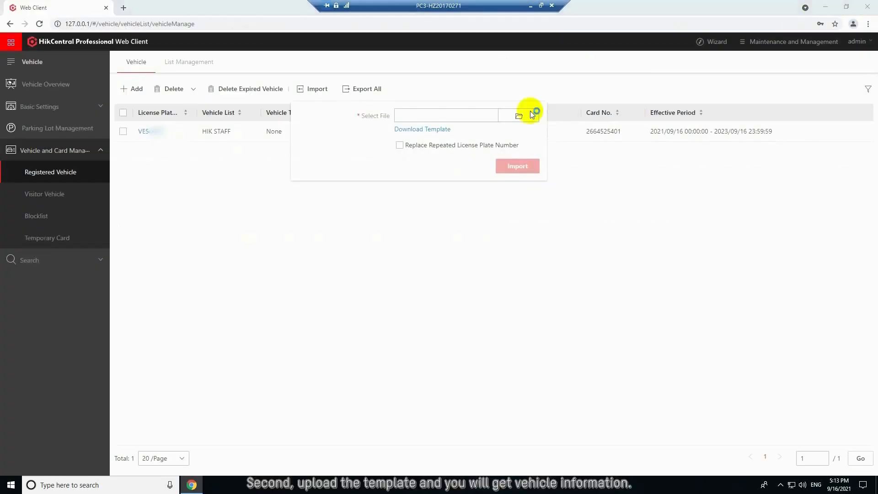
- Choose Vehicle Information Template (1) from the Downloads folder as the vehicle file to import
click(520, 117)
click(144, 83)
click(146, 74)
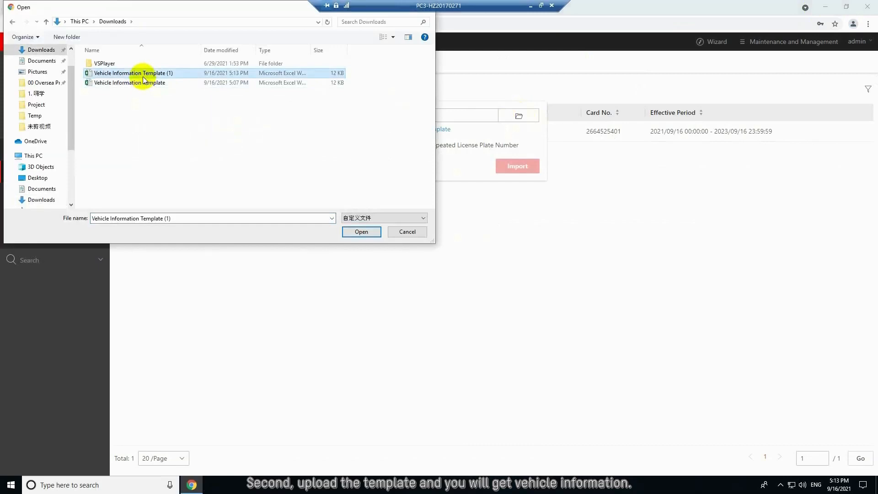
click(361, 232)
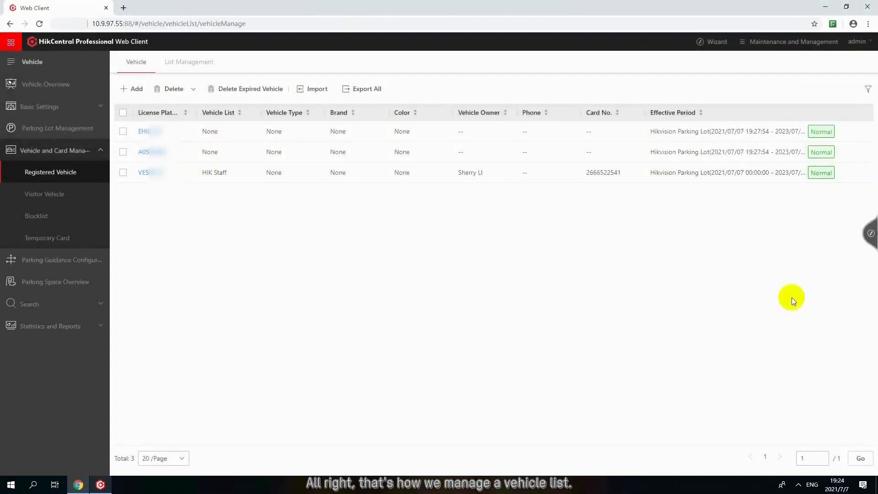
- Start adding an encoding device in Resource Management with the device address 10.9.97.103
click(867, 237)
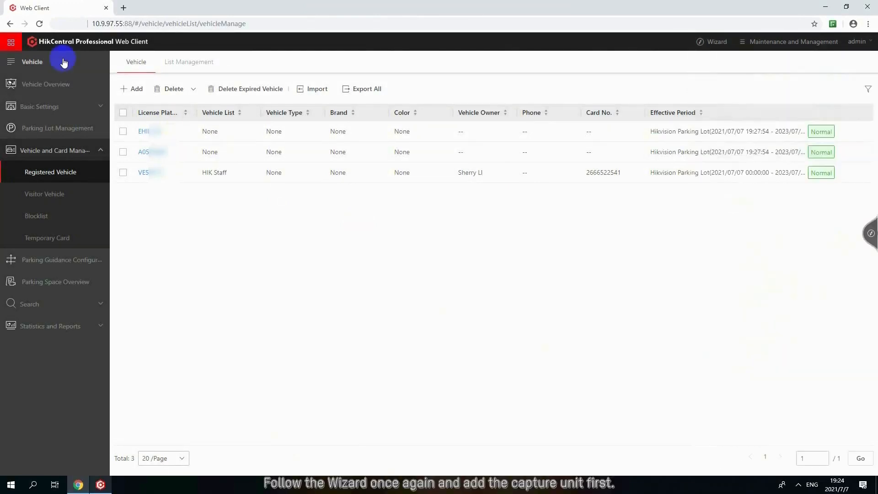
click(11, 42)
click(29, 128)
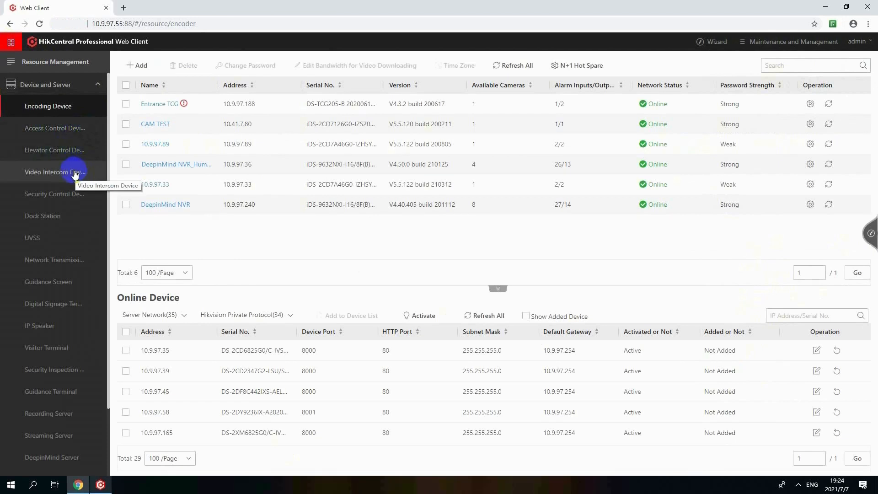
click(257, 244)
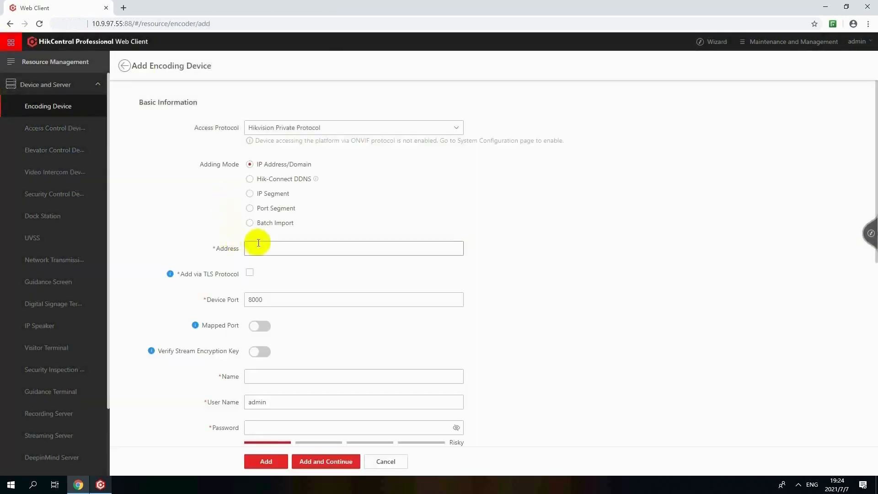
text(10.9.97.103)
scroll(273, 308, down, 2)
- Name the new encoding device Exit TCG, enter its device password and add it
click(273, 285)
text(Exit)
click(275, 336)
text(********)
scroll(358, 352, down, 4)
scroll(362, 356, down, 4)
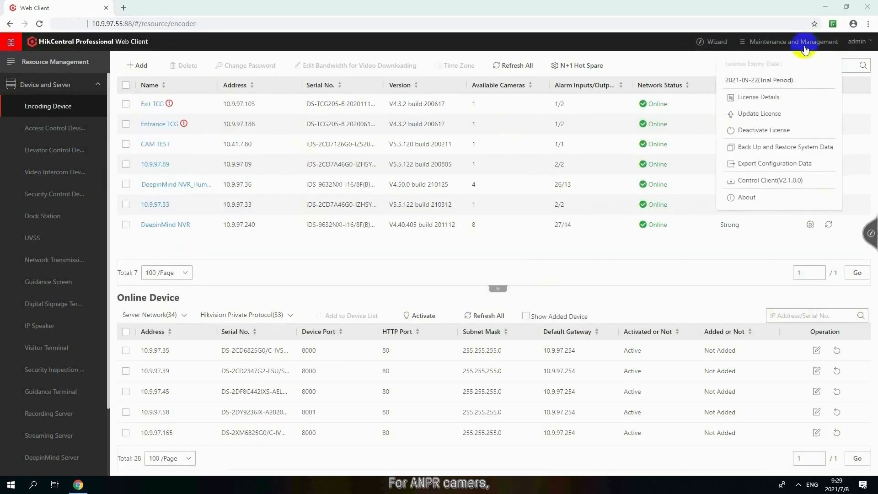
- Configure the cameras of the Entrance TCG and Exit TCG areas as ANPR cameras in the license details and save
click(787, 98)
click(655, 130)
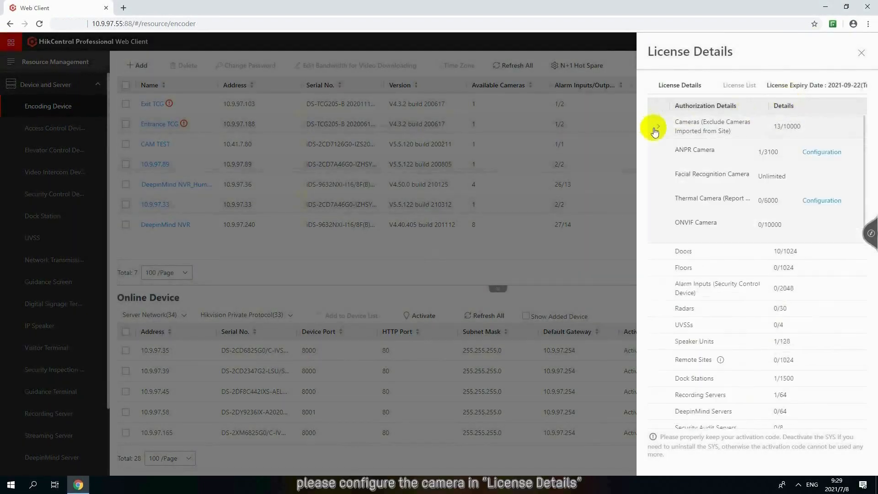
click(820, 152)
scroll(602, 167, down, 4)
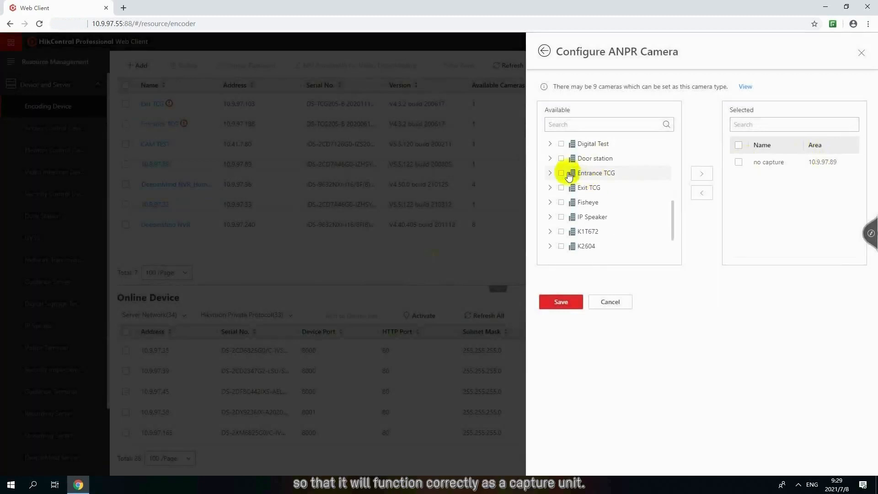
click(575, 175)
click(566, 187)
click(695, 175)
click(550, 187)
click(566, 203)
click(702, 173)
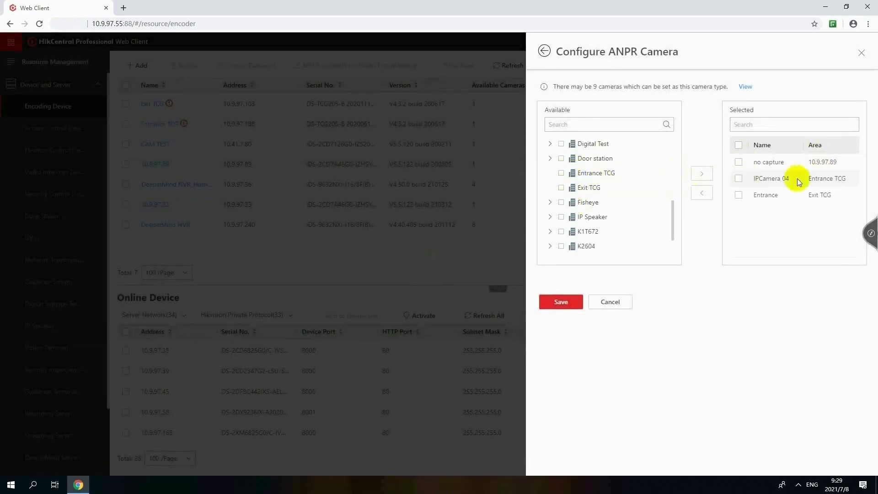
click(582, 303)
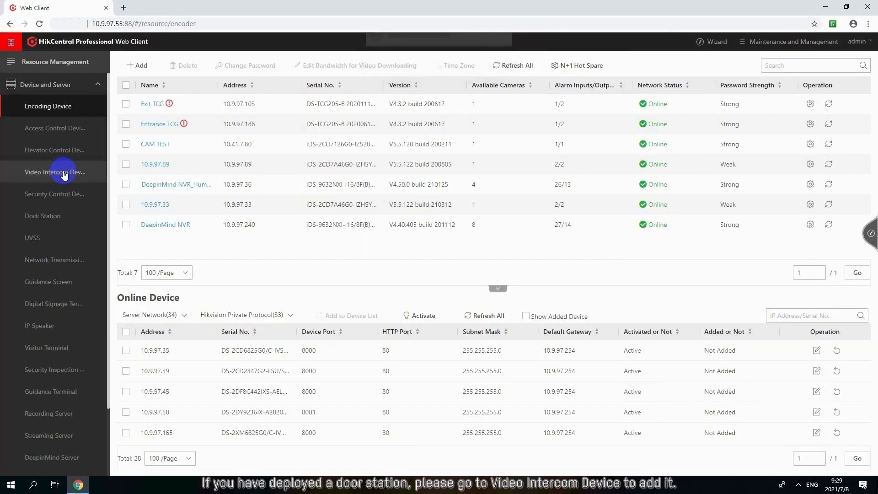
- Create a parking lot named Hikvision Parking Lot with 2 entrances and exits and a capacity of 1000
click(62, 173)
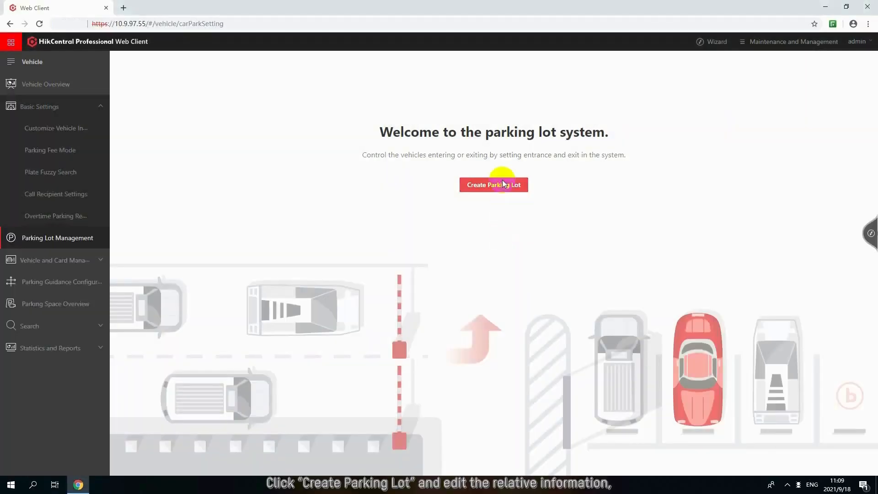
click(504, 184)
click(656, 87)
text(Hik)
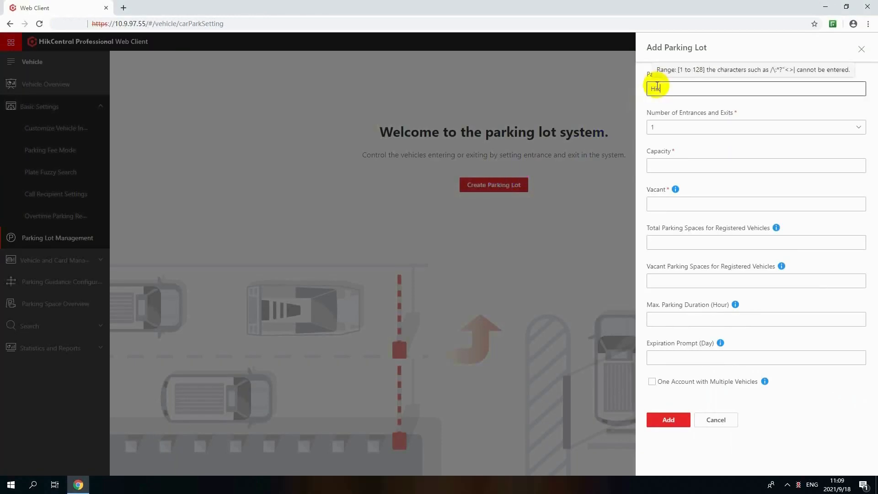
text(vision Parking Lot)
click(668, 130)
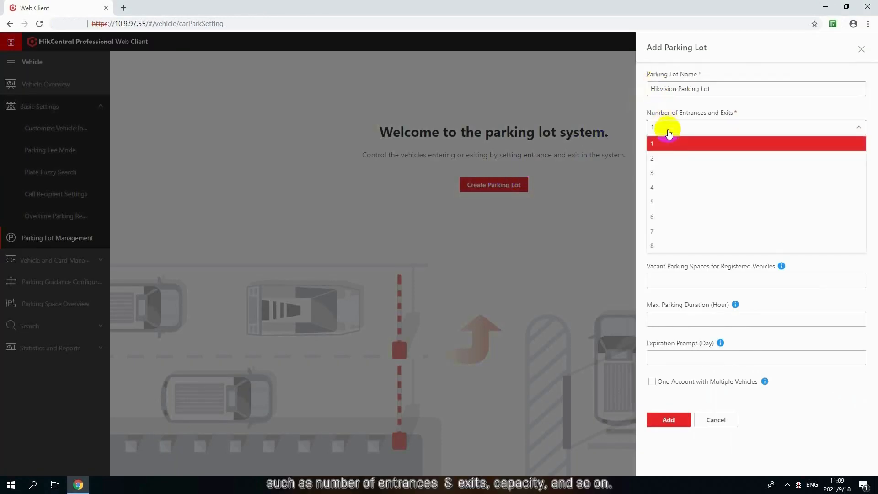
click(669, 160)
click(670, 166)
text(1000)
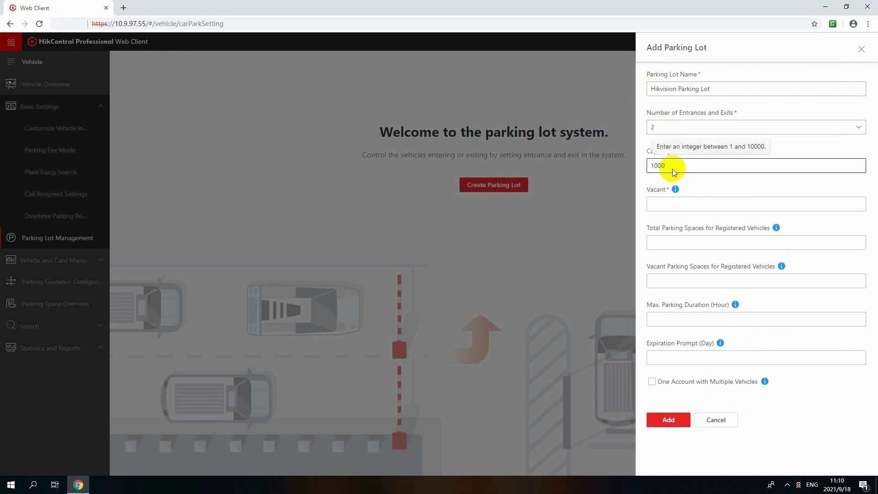
- Set the lot's vacant spaces, total registered-vehicle spaces and vacant registered-vehicle spaces to 980 each
click(674, 203)
text(980)
click(674, 243)
text(980)
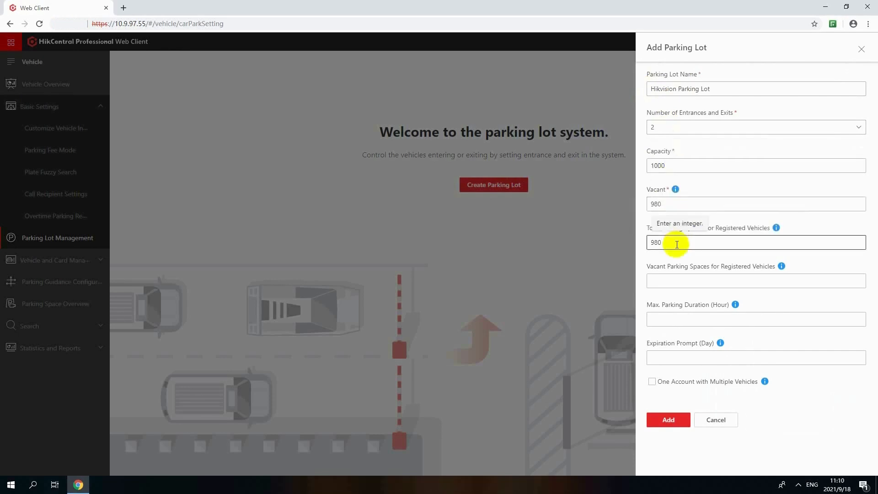
click(676, 280)
text(980)
- Set the maximum parking duration to 24 hours and the expiration prompt to 7 days, and add the parking lot
click(675, 320)
text(24)
click(676, 358)
text(7)
click(675, 422)
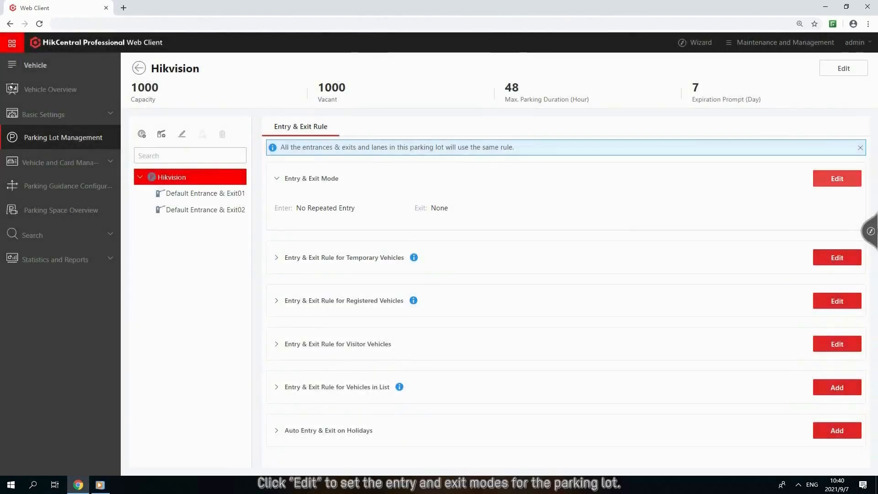
- Save the parking lot's entry and exit mode with only No Repeated Entry selected
click(837, 179)
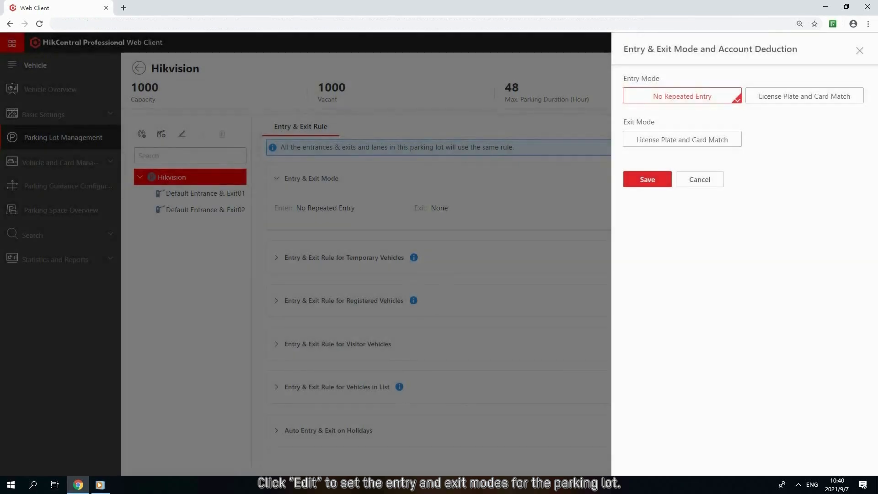
click(805, 96)
click(805, 96)
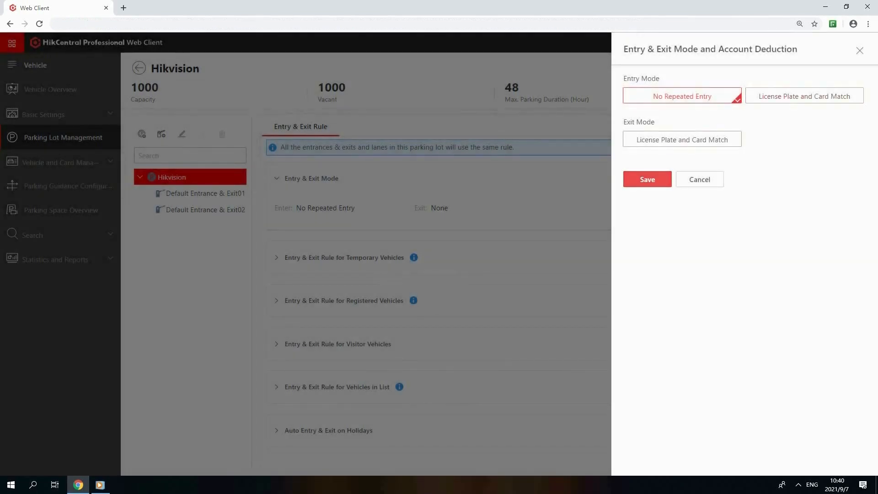
click(647, 180)
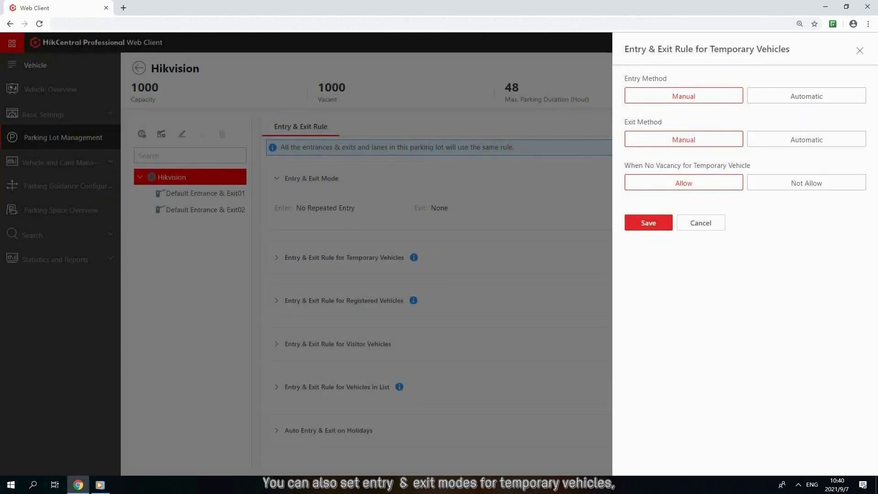
- Save the temporary-vehicle rule with manual entry and exit, and the registered-vehicle rule with automatic entry and exit, all-day, allowed when no vacancy
click(648, 222)
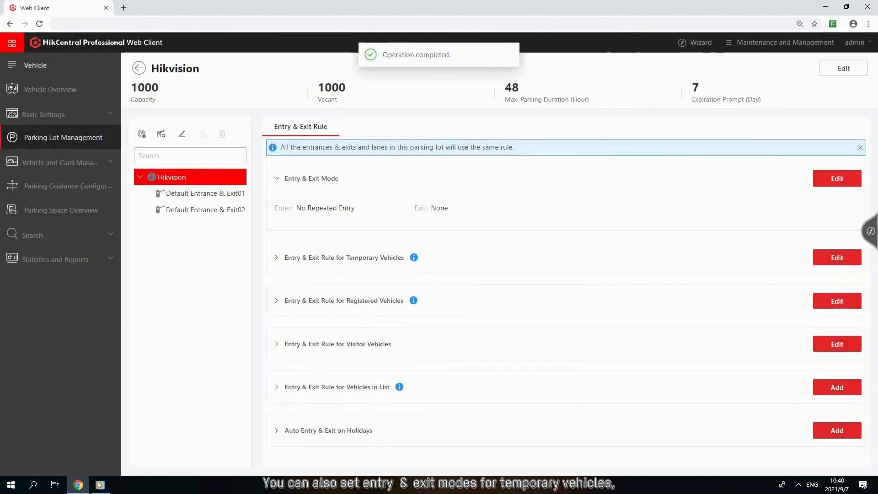
click(837, 301)
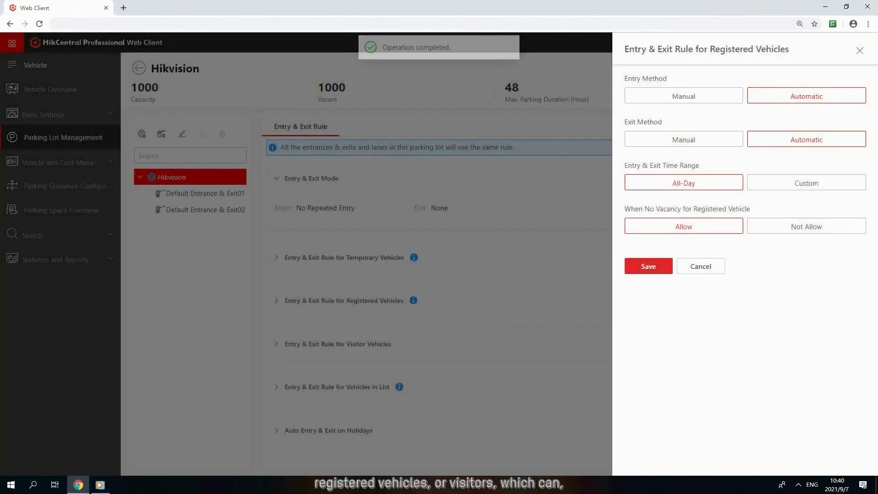
click(649, 266)
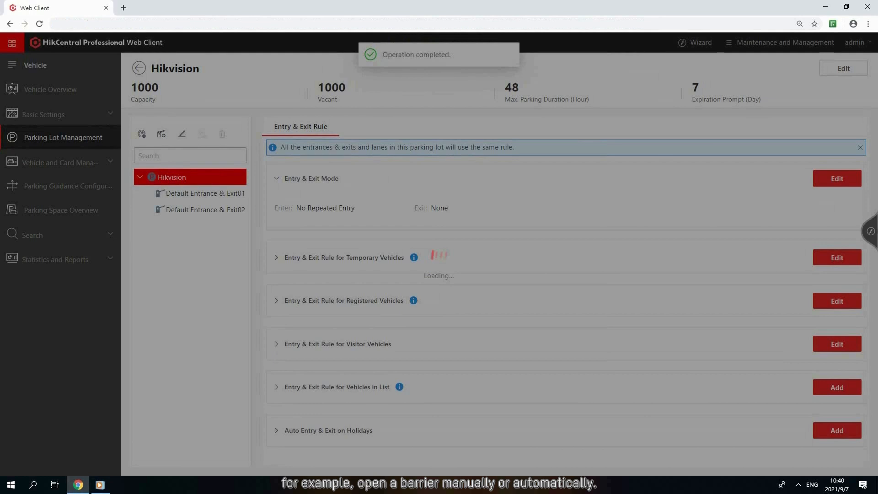
- Rename the first default entrance and exit of the parking lot as East Gate
click(205, 193)
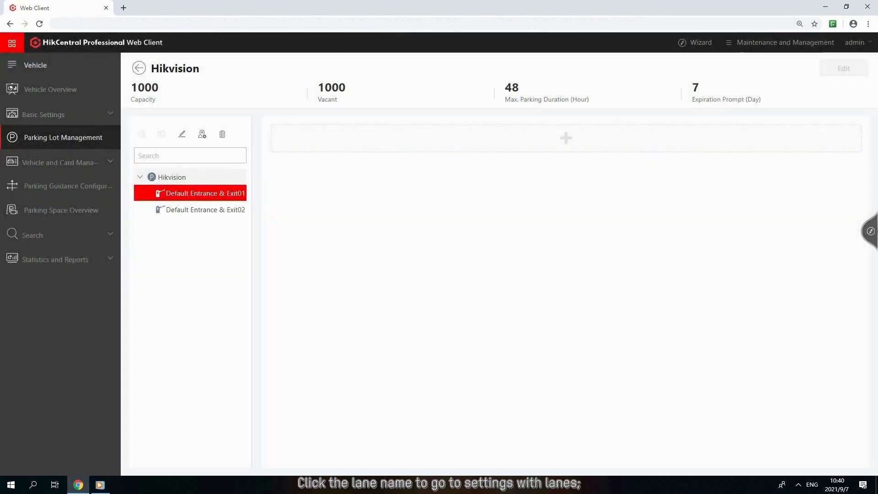
click(182, 134)
key(ctrl+a)
text(East Gate)
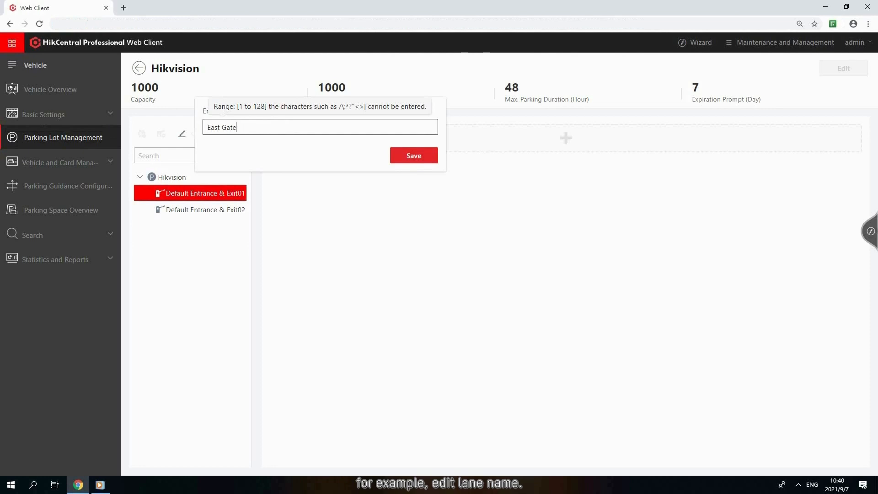
key(Return)
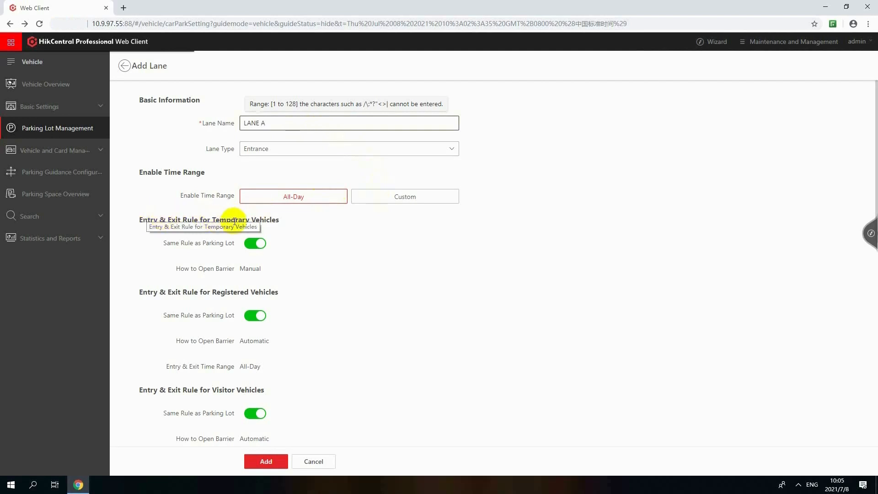
- Link LANE A to the capture unit Entrance and the video intercom device Entrance KV8213
scroll(298, 245, down, 5)
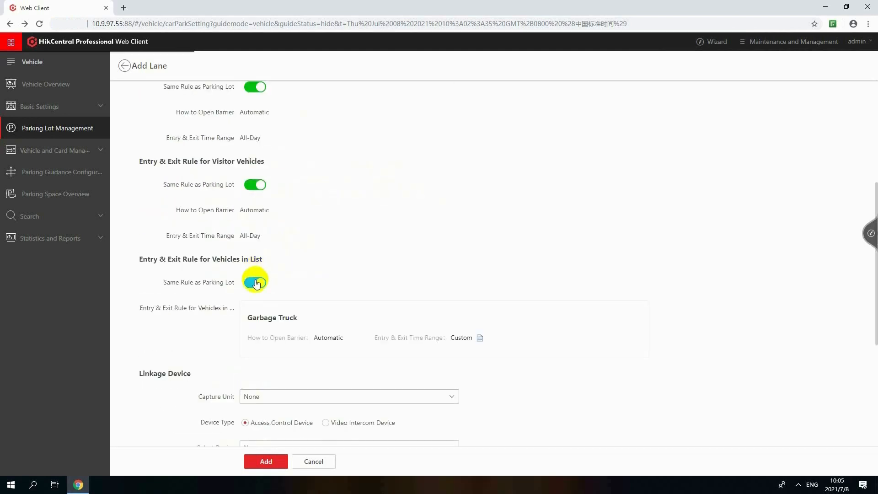
scroll(257, 284, down, 3)
click(307, 259)
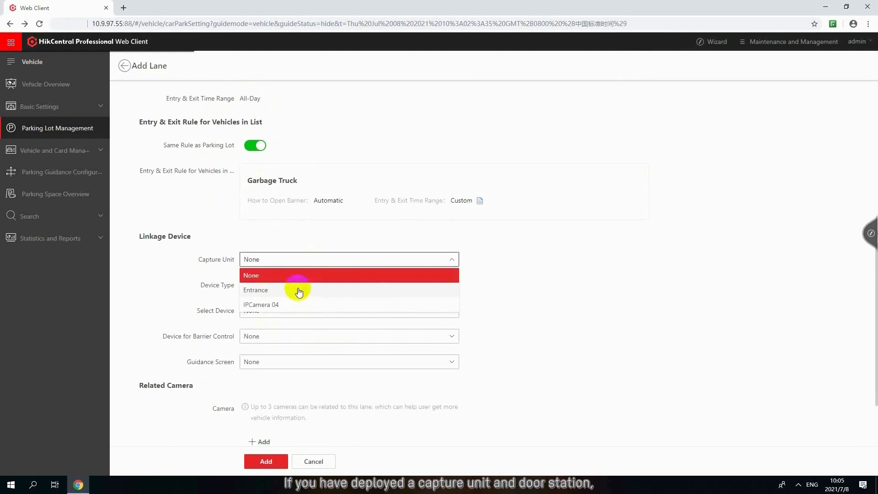
click(299, 291)
click(332, 287)
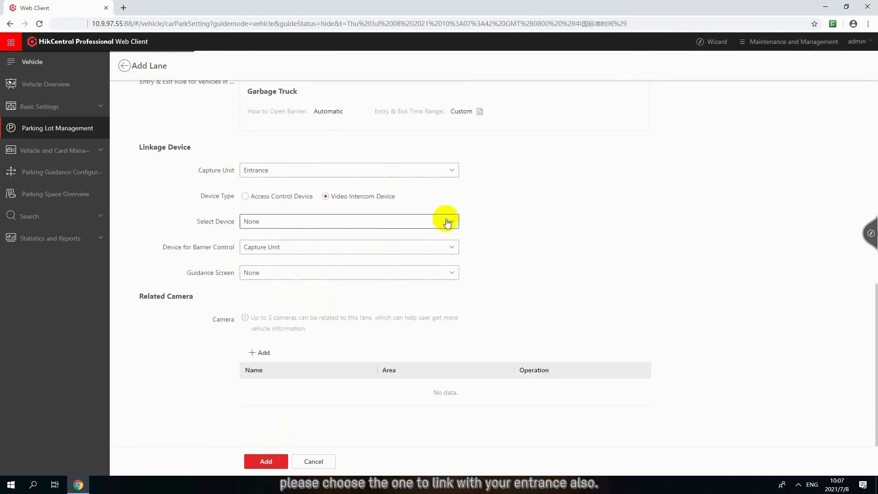
click(447, 222)
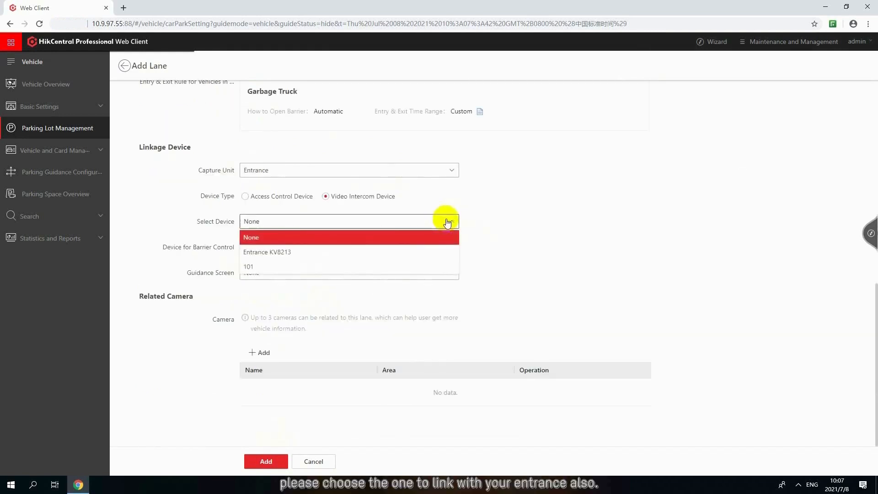
click(436, 252)
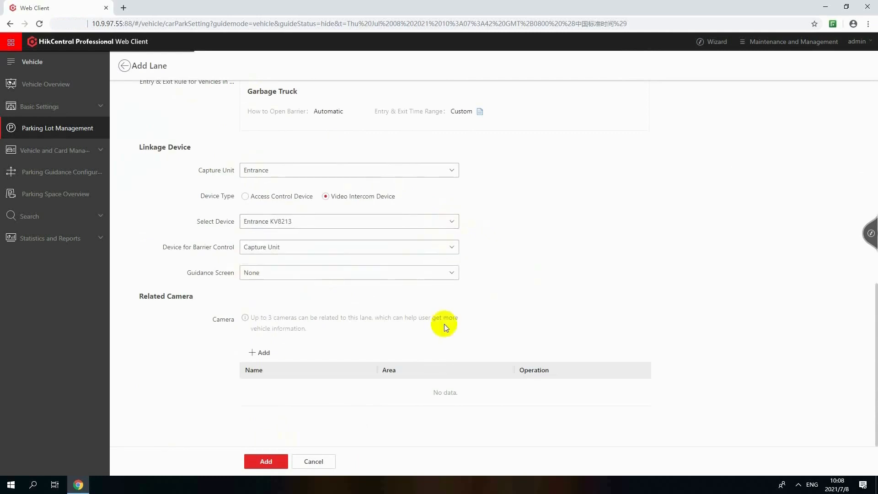
- Relate the Playground camera in area 10.9.97.33 to LANE A and add the lane
click(278, 355)
click(257, 211)
click(268, 211)
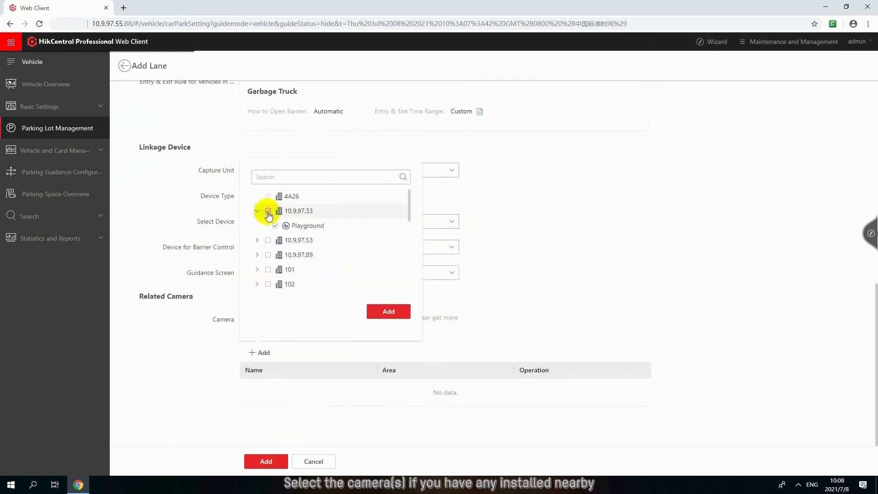
click(390, 311)
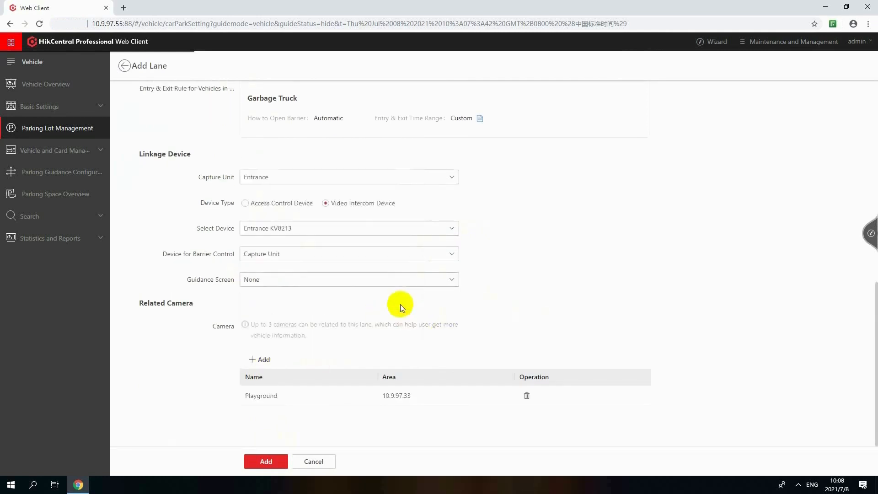
click(249, 460)
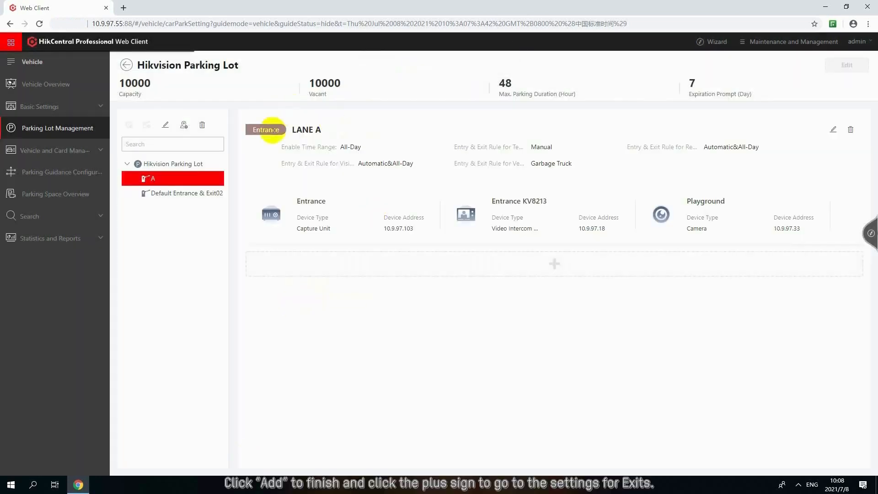
- Start a new lane named LANE B and set its lane type to Exit
click(529, 265)
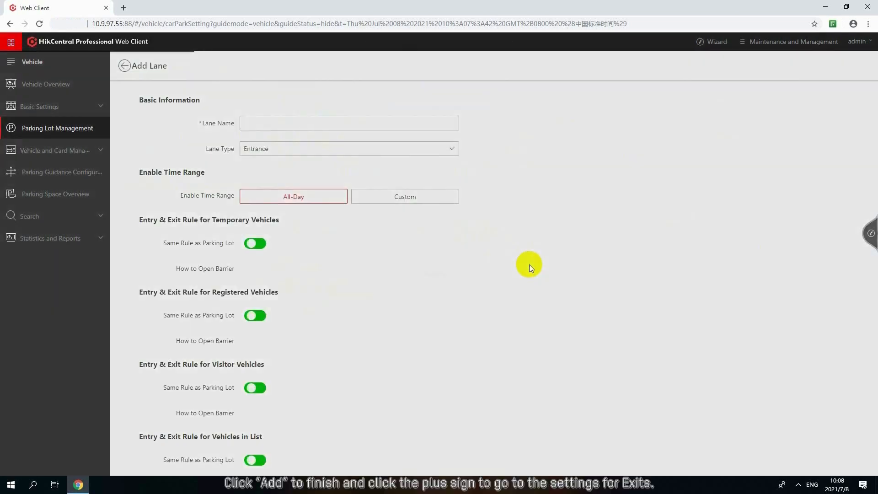
click(424, 123)
text(LA)
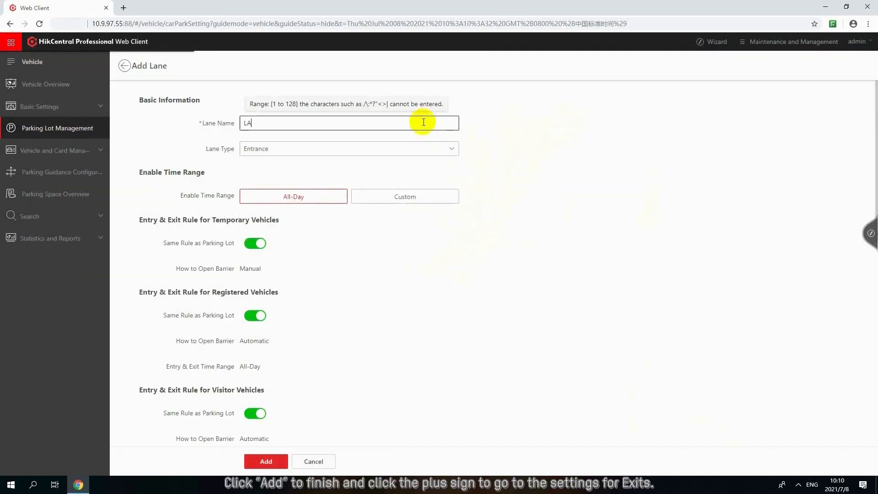
text(NE B)
click(423, 145)
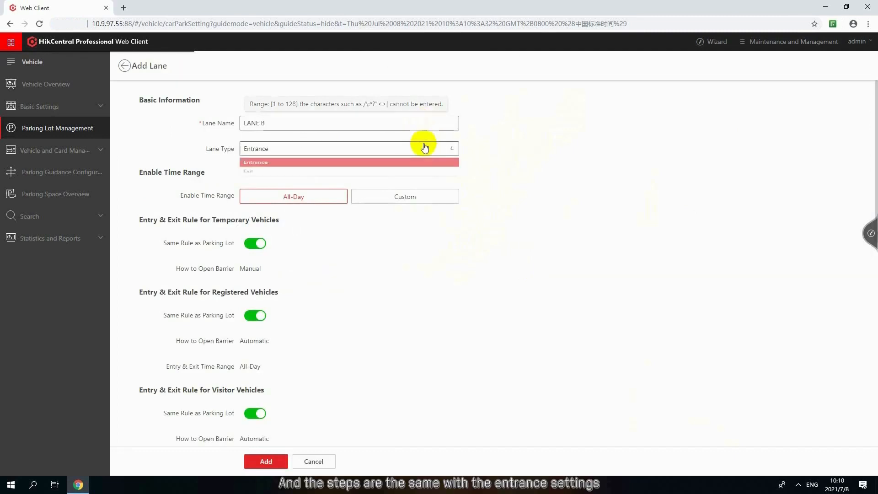
click(415, 178)
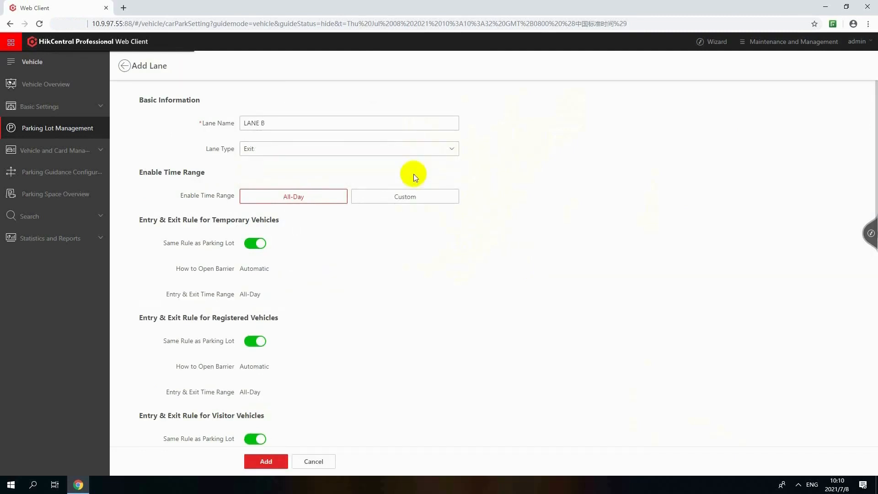
- Link LANE B to capture unit IPCamera 04 and choose Capture Unit as its device for barrier control
scroll(361, 218, down, 6)
scroll(361, 218, down, 4)
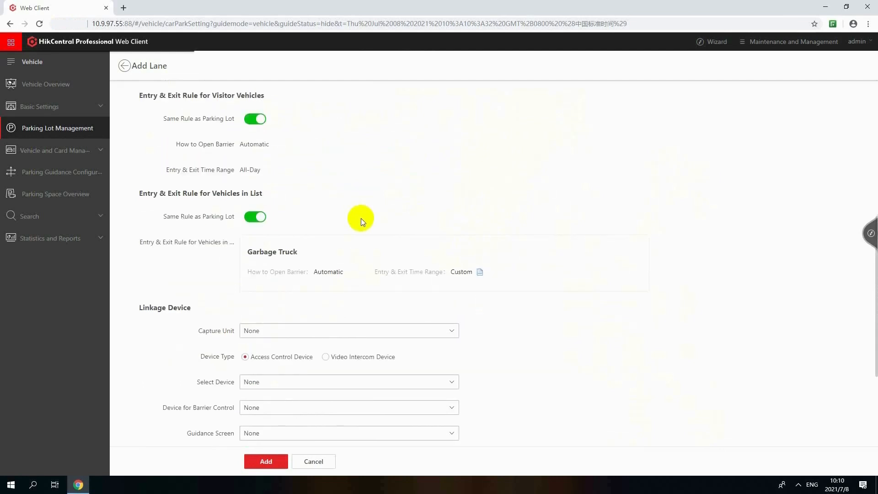
click(378, 269)
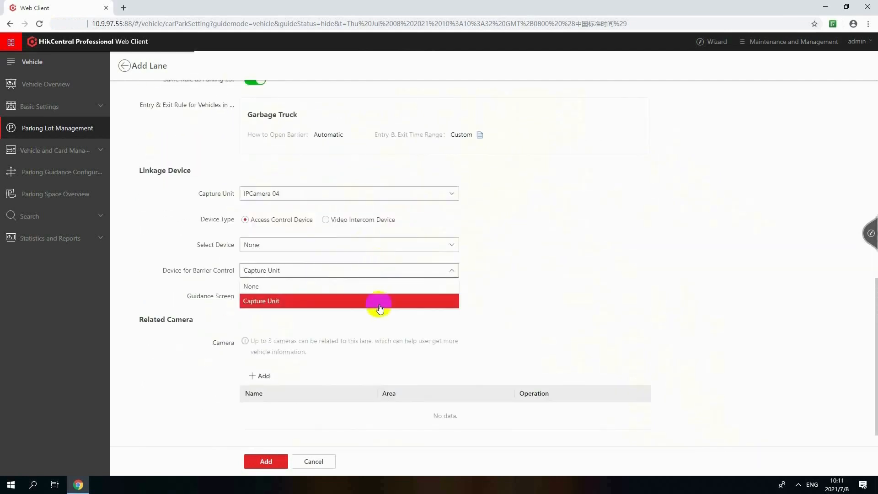
click(381, 301)
- Relate a nearby camera to LANE B and add the lane
scroll(382, 303, down, 1)
click(259, 352)
click(268, 241)
click(380, 311)
click(275, 462)
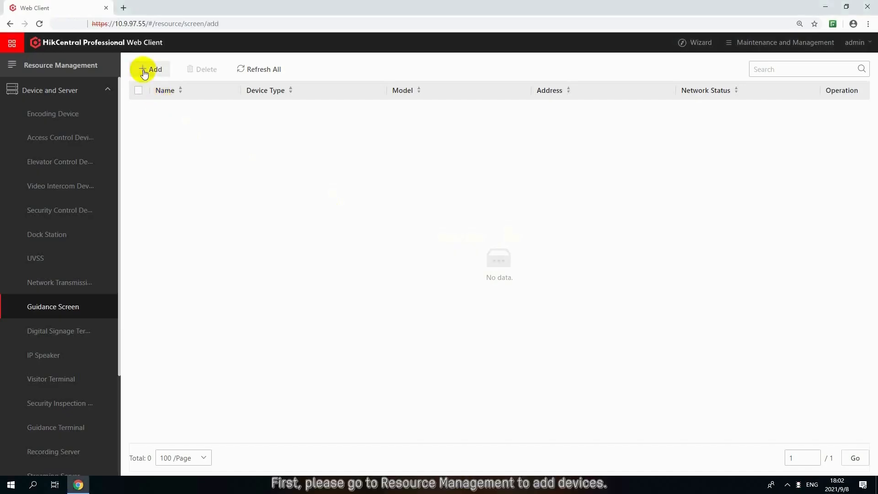
- Add an indoor guidance screen named Guidance Screen with LAN IP address 10.9.99.211, device port 10000 and model DS-TVL121-6-5D
click(144, 69)
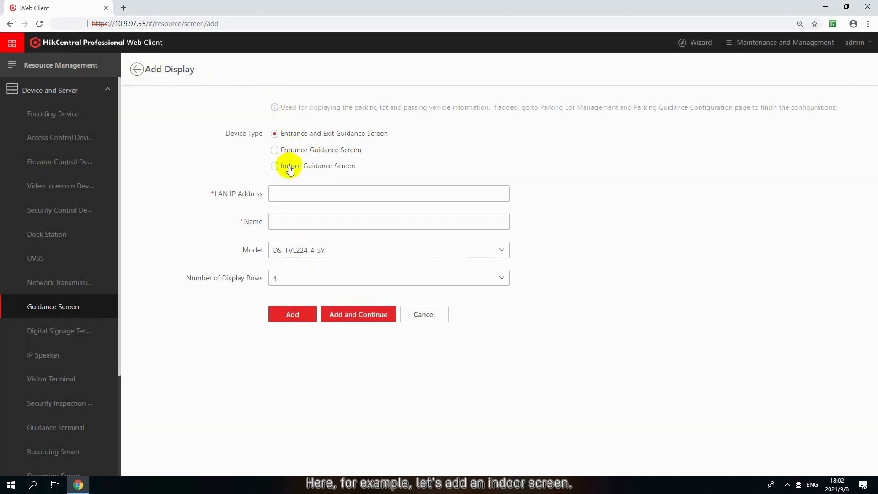
click(290, 169)
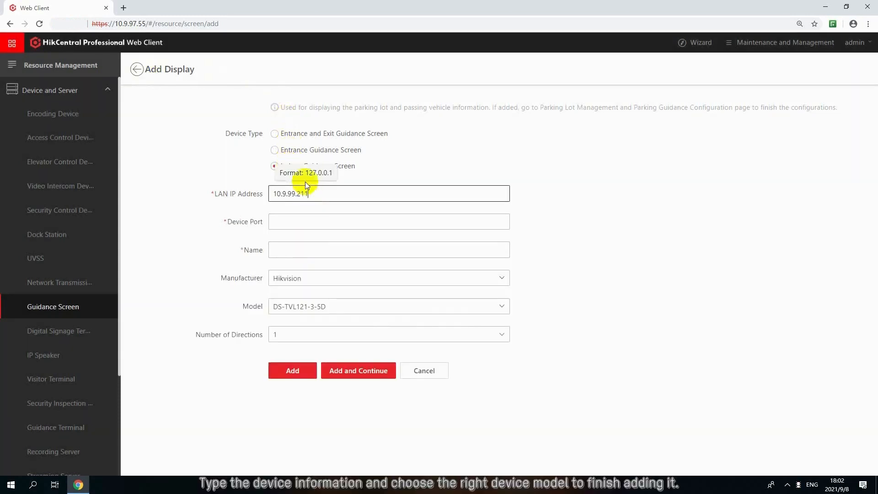
click(290, 219)
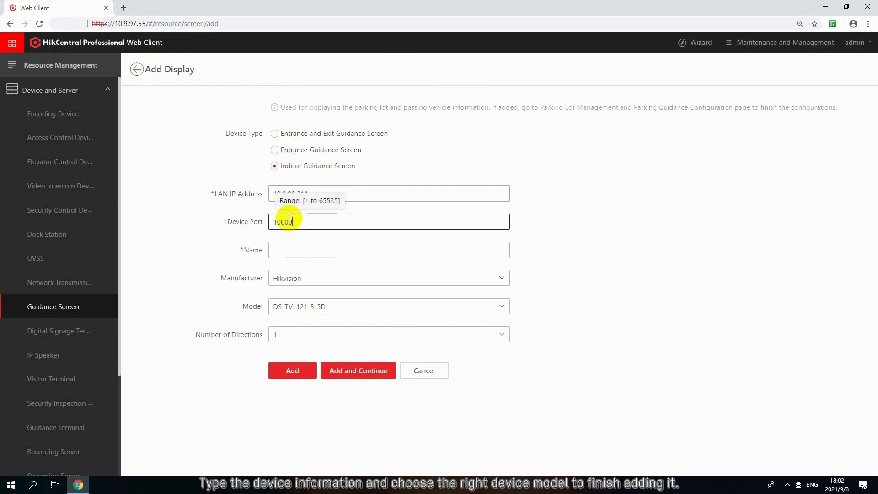
click(304, 255)
text(Guidance Screen)
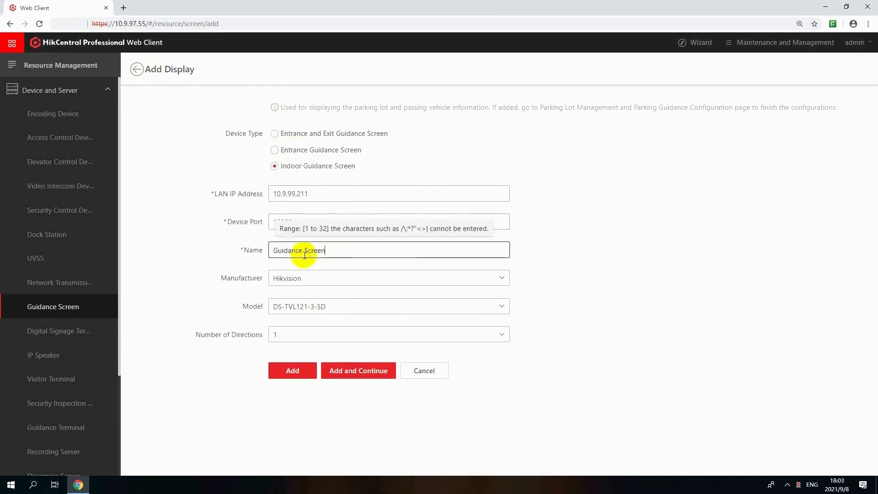
click(303, 368)
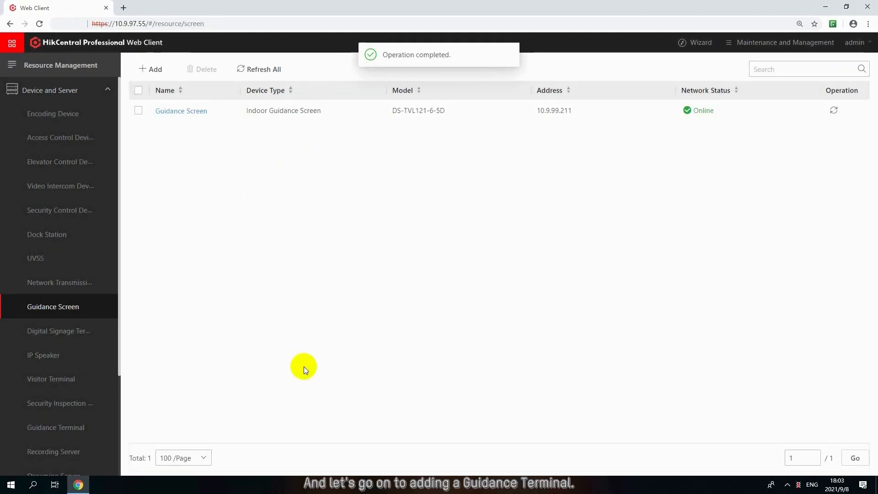
- Start adding a guidance terminal by IP address with address 10.9.99.97 and name TPM, and enter the device password
click(68, 427)
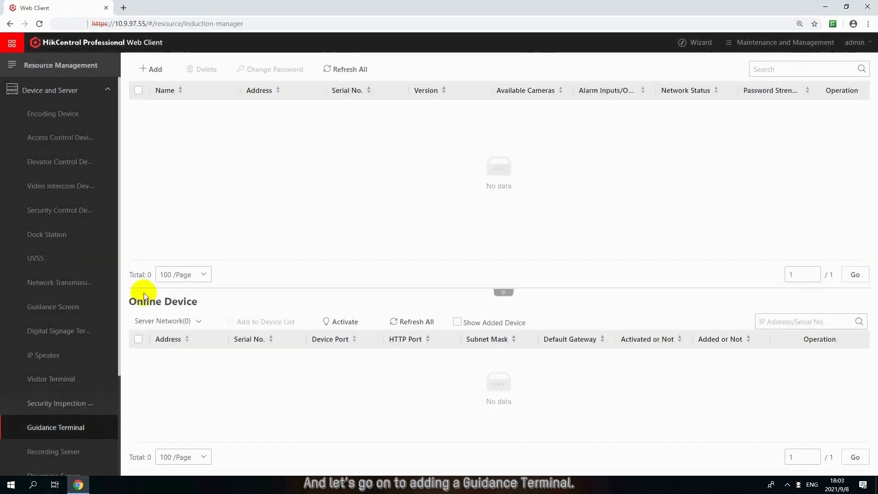
click(147, 68)
click(279, 214)
text(10.9.99.9)
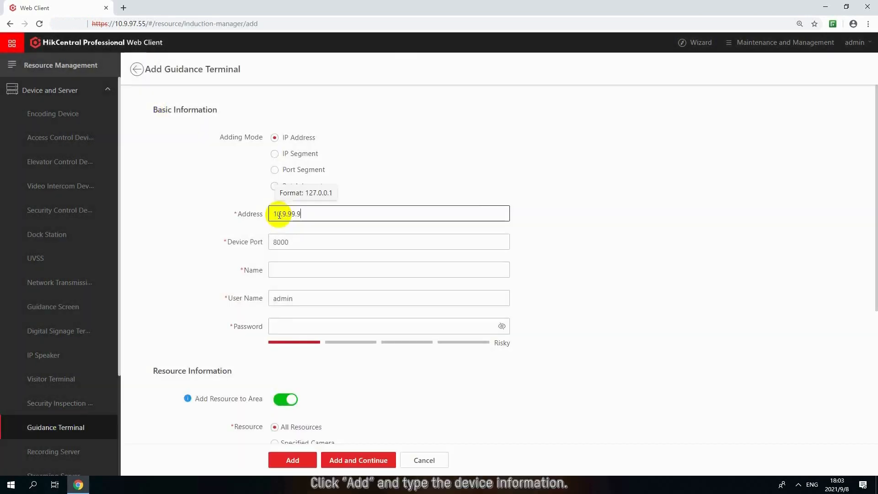
text(7)
click(304, 271)
text(TPM)
click(295, 324)
text(********)
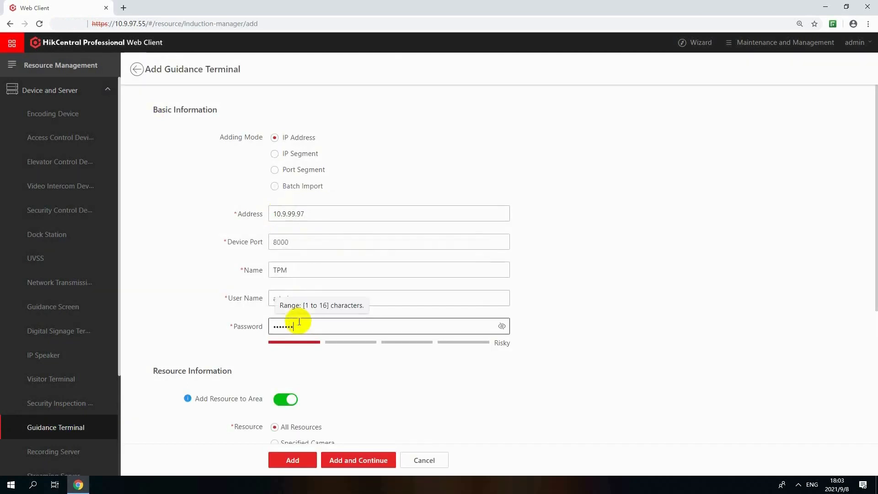
- Add the guidance terminal with all resources in an area created by device name, and close the progress report
scroll(364, 367, down, 3)
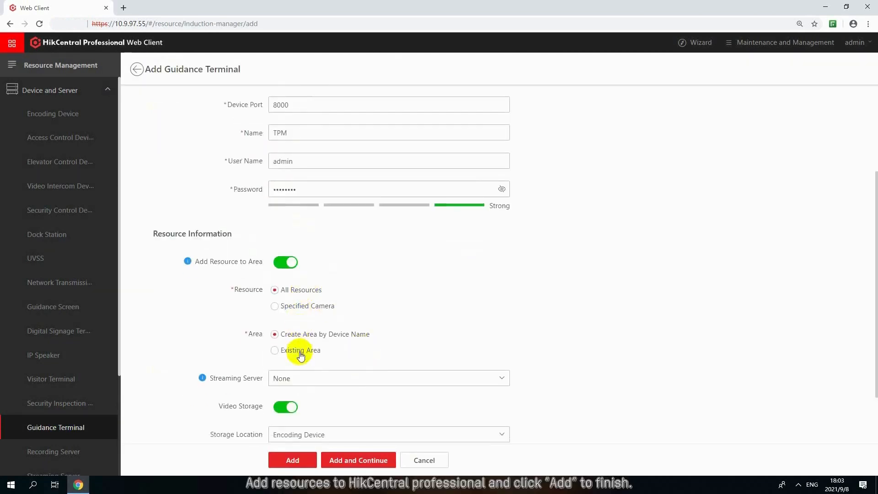
scroll(300, 355, down, 2)
click(292, 461)
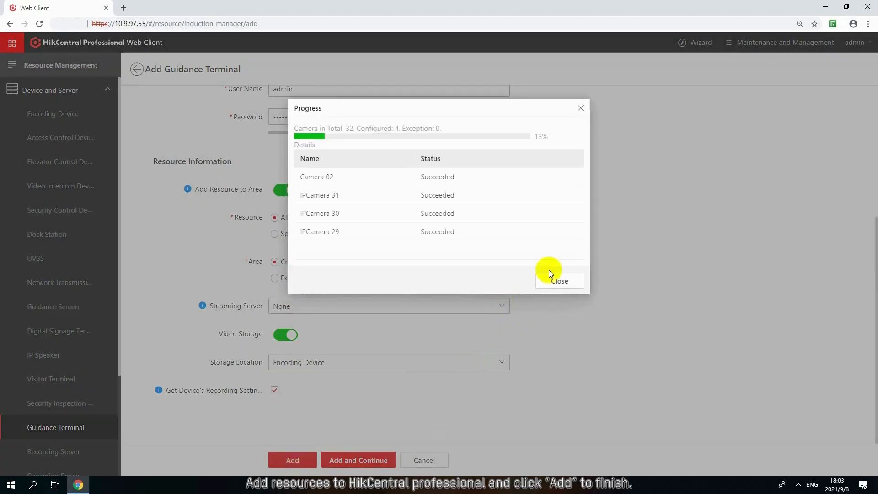
click(550, 278)
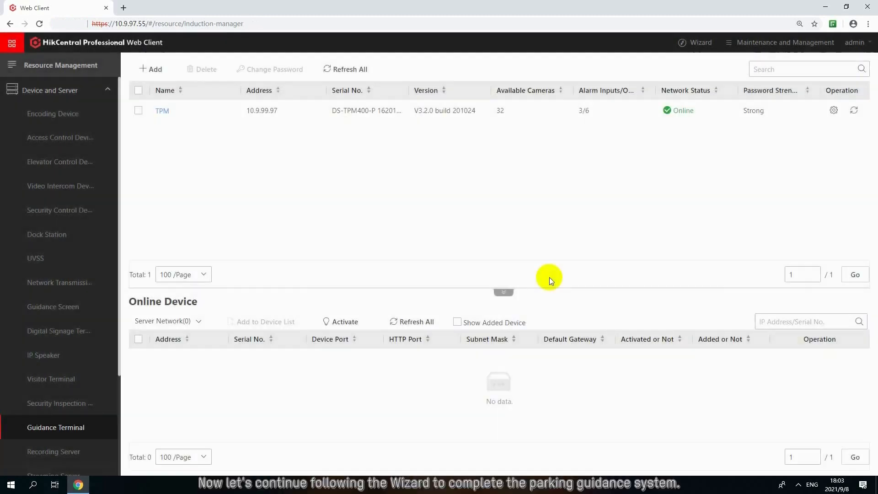
- Go to parking guidance configuration through the Vehicle Wizard and add a floor named B1 to Hikvision Parking Lot
click(866, 238)
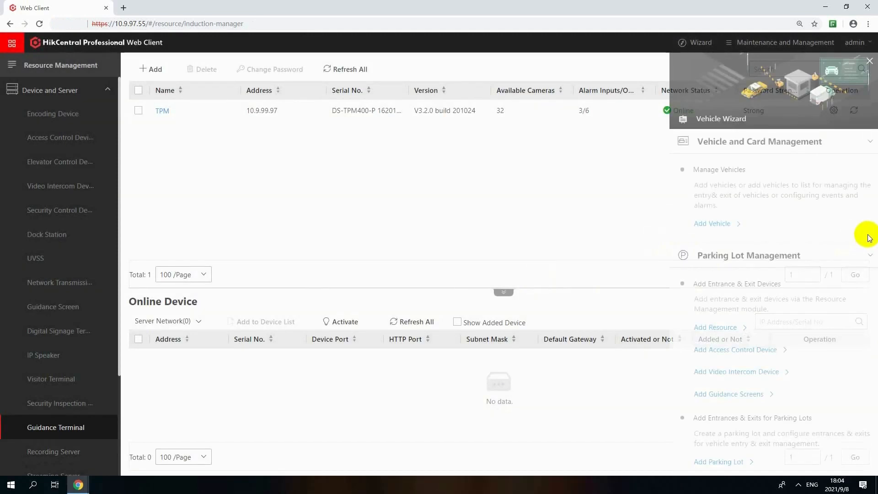
scroll(785, 274, down, 5)
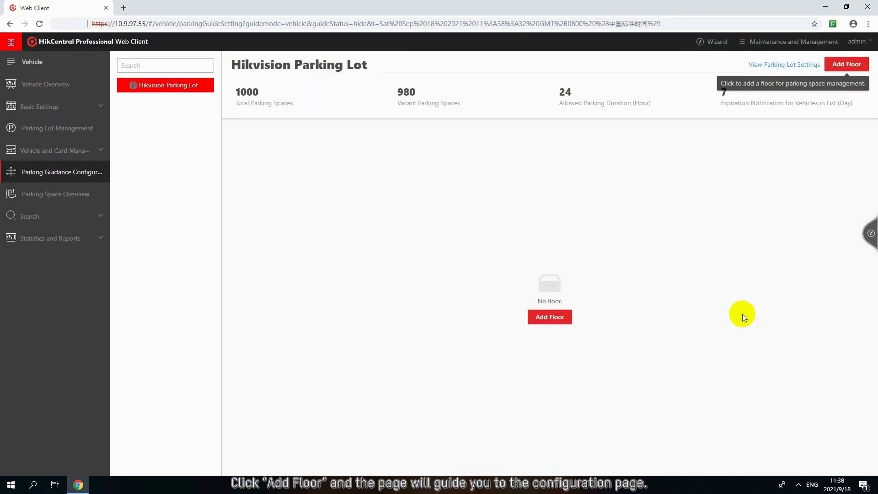
click(562, 323)
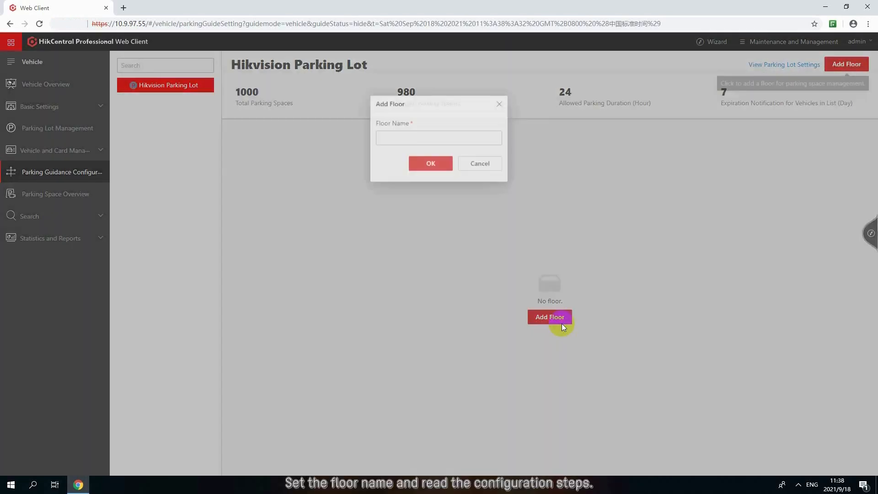
click(466, 138)
text(B1)
click(430, 166)
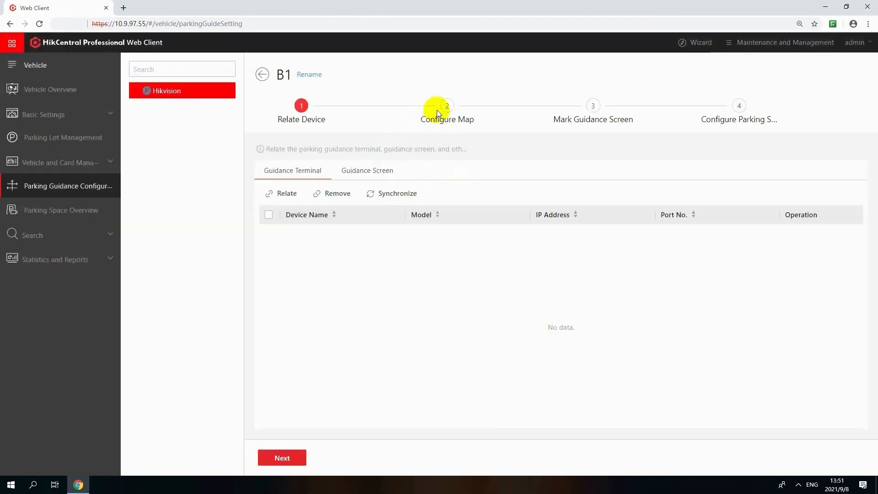
- Relate the tpm guidance terminal and the indoor guidance screen at 10.9.99.211 to floor B1
click(287, 193)
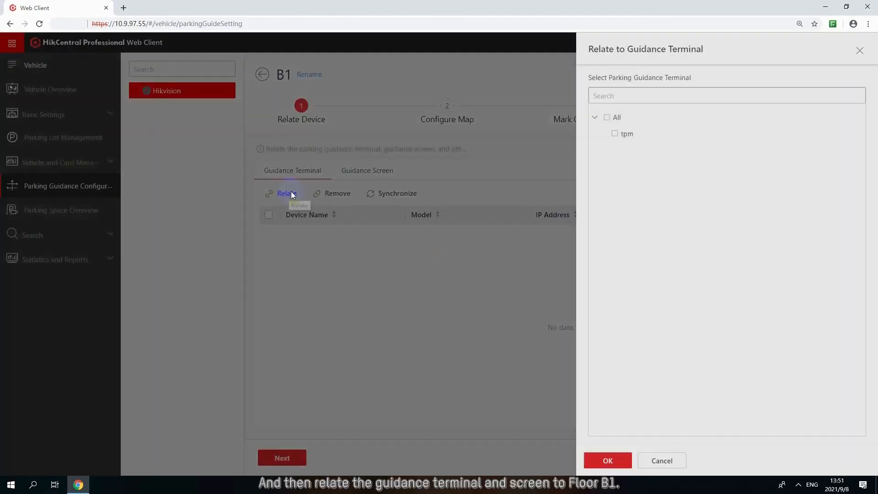
click(615, 134)
click(601, 460)
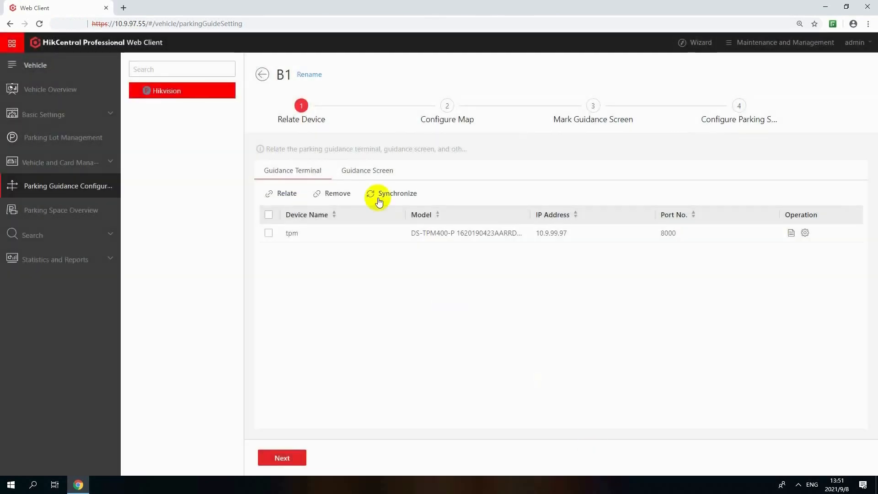
click(366, 171)
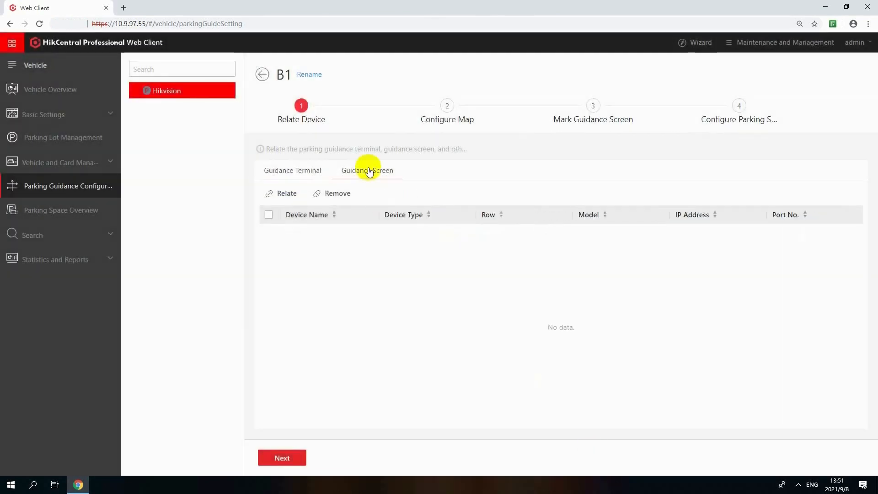
click(266, 192)
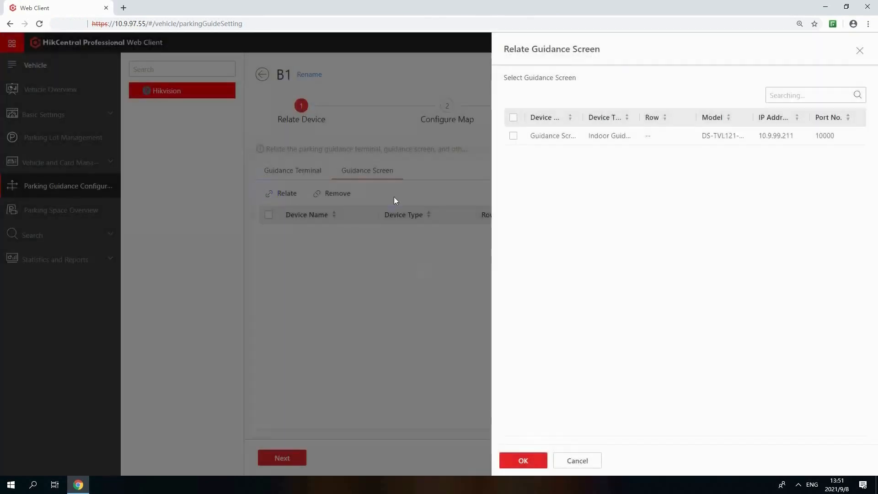
click(514, 135)
click(537, 462)
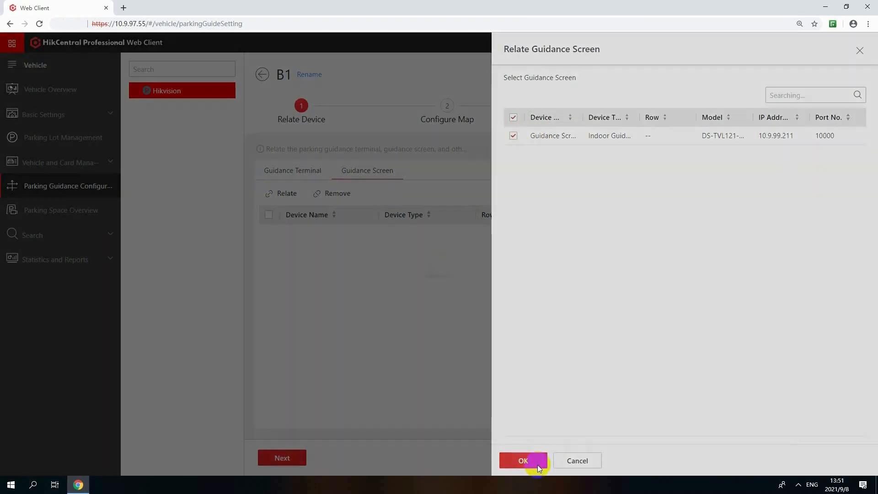
- Continue to the map configuration and add the PARKING SPACE image from the Desktop as the floor map
click(277, 460)
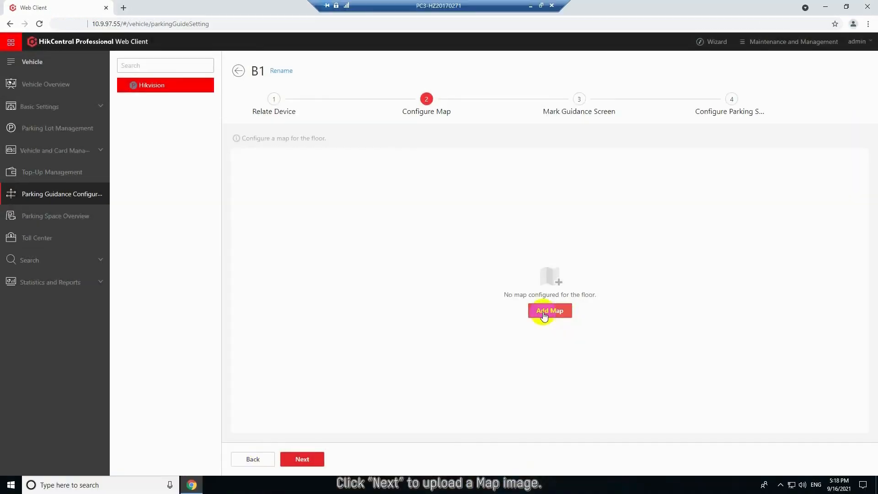
click(543, 313)
click(333, 196)
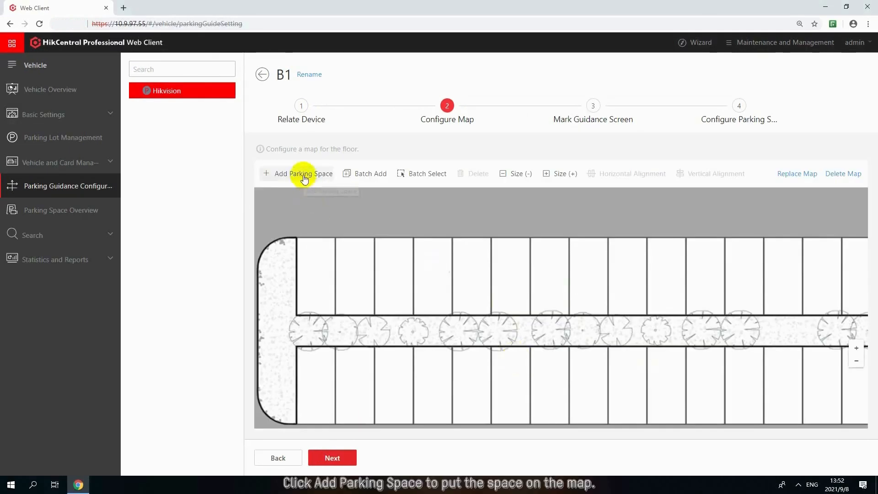
- Add parking space number 1 in the first bay of the upper row on the map and reduce its icon size
click(304, 178)
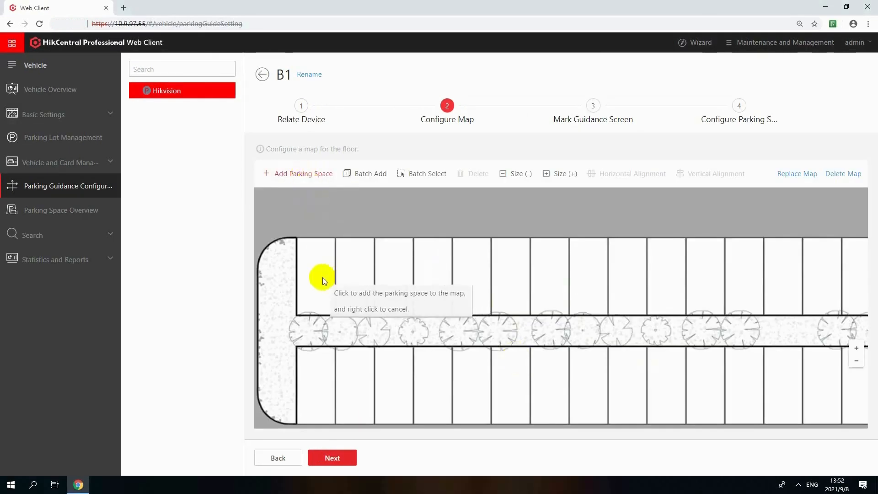
click(323, 277)
text(1)
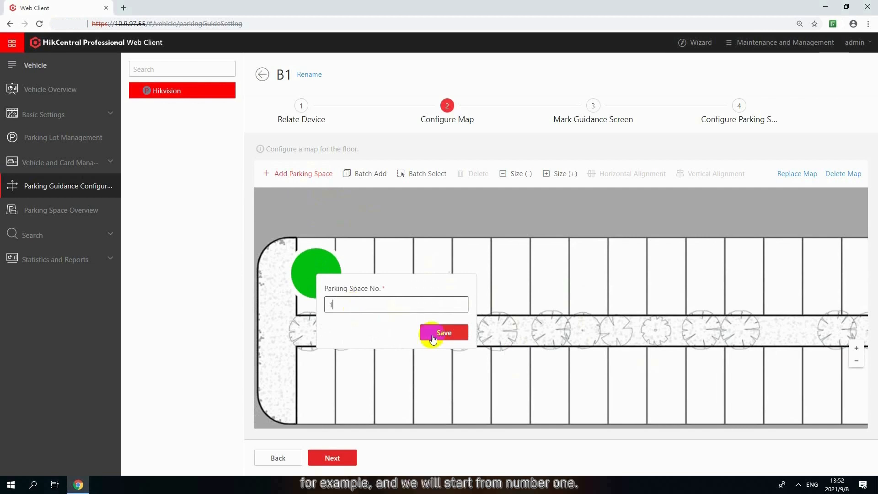
click(433, 339)
click(300, 243)
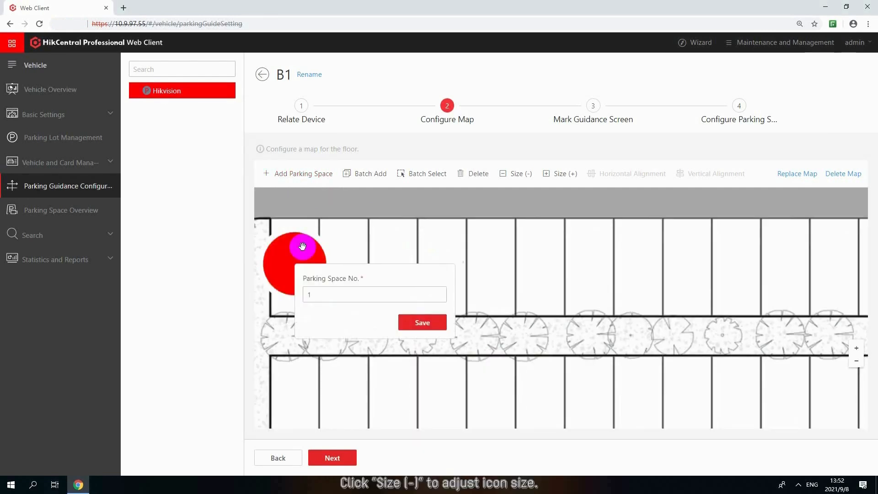
click(508, 174)
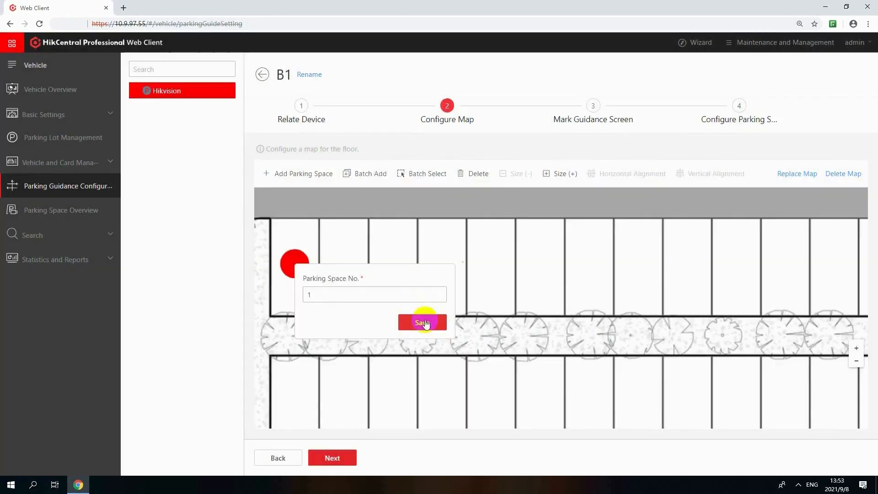
click(418, 322)
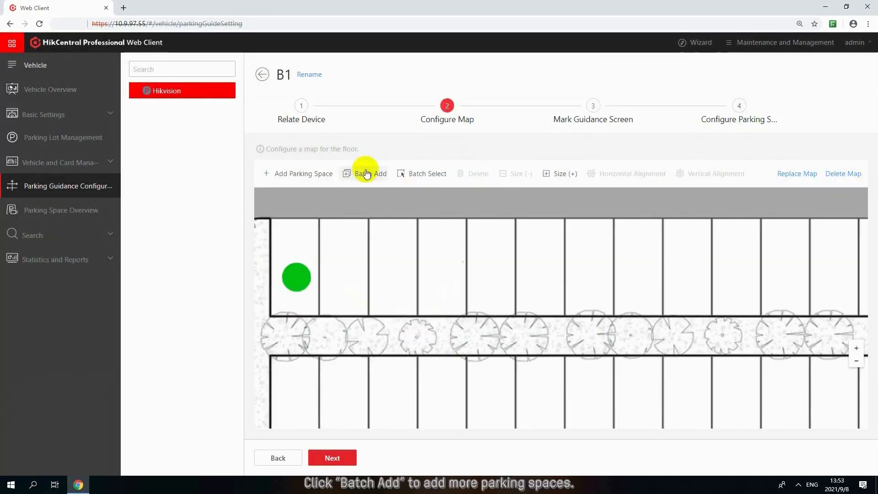
- Batch add 4 parking spaces along the bays beside space 1, starting from number 2 in ascending order
click(367, 173)
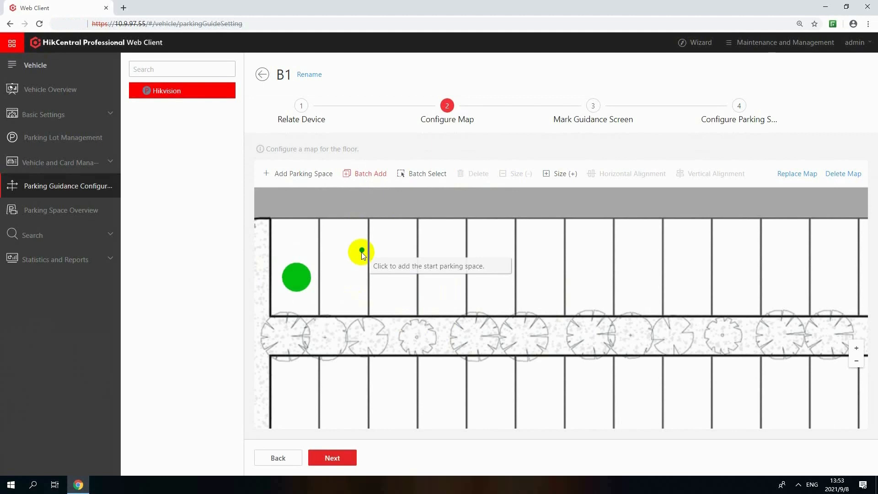
mouse_move(361, 252)
mouse_down()
mouse_move(383, 279)
mouse_move(505, 275)
mouse_up()
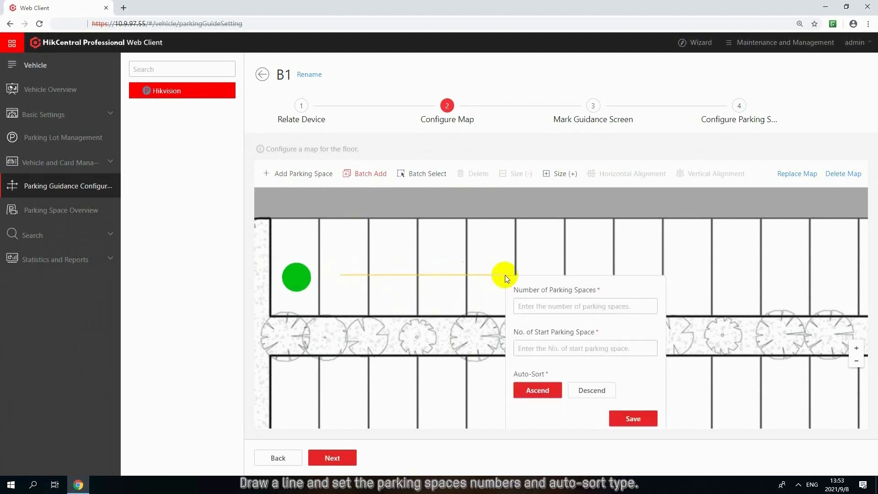
click(536, 304)
text(4)
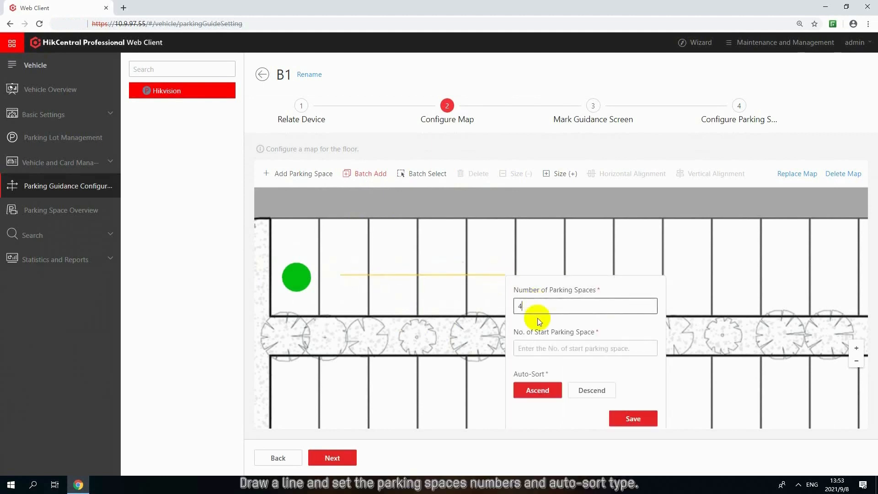
click(538, 349)
click(551, 396)
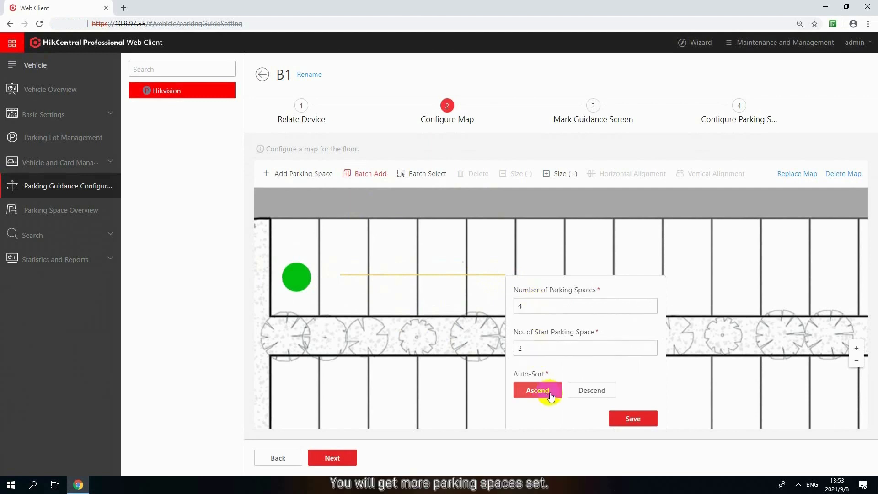
click(634, 418)
- Select all five parking spaces together and align them horizontally
click(421, 173)
drag(268, 235, 508, 317)
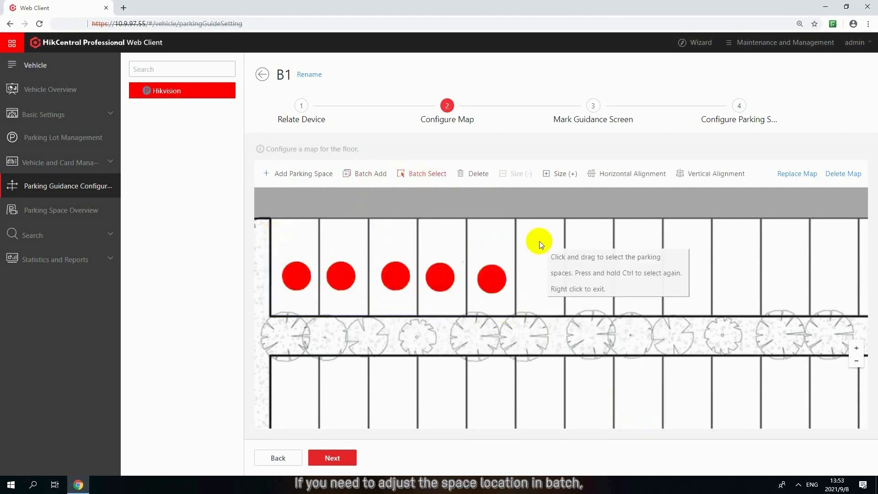
click(611, 179)
right_click(579, 281)
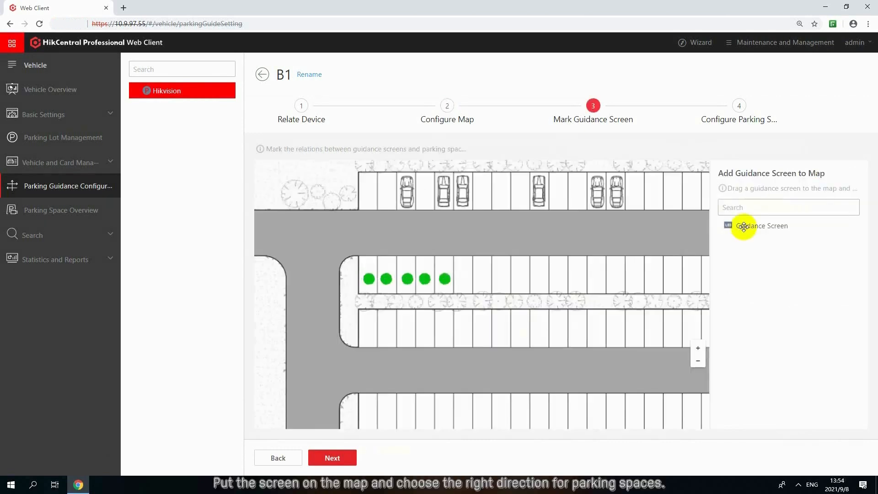
- Place Guidance Screen on the map's aisle junction and relate all five parking spaces to its right direction
drag(741, 224, 301, 241)
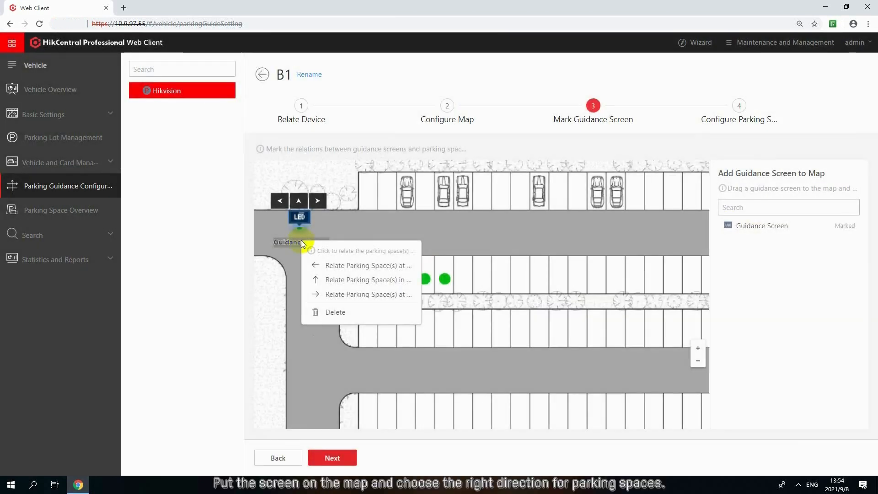
click(336, 294)
click(417, 172)
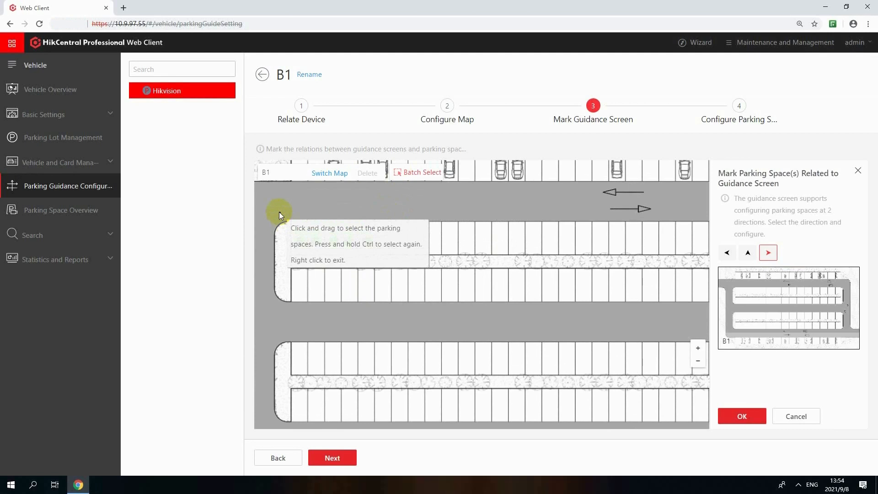
drag(279, 212, 377, 251)
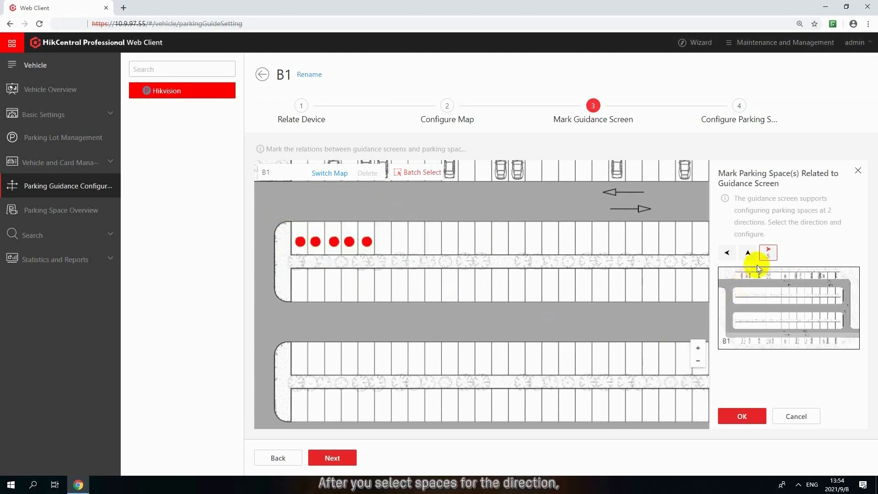
click(758, 417)
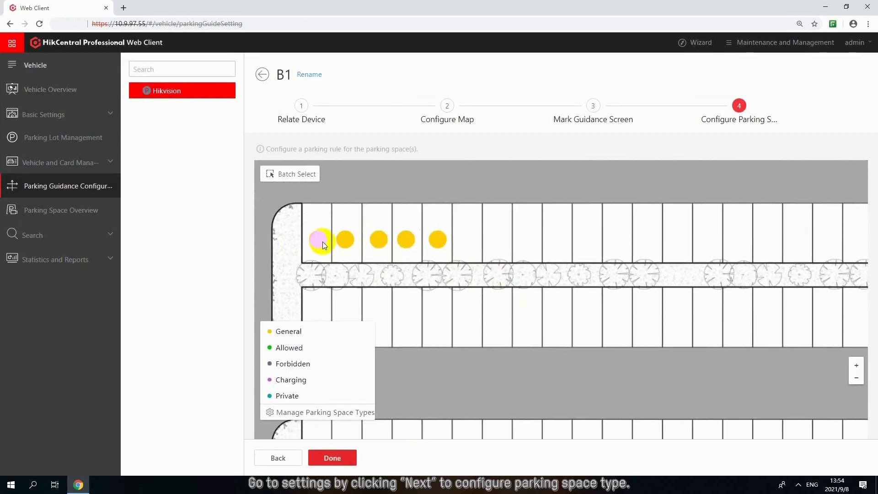
- Save parking space 1 as general and space 2 as allow with the first two listed vehicles related, and finish the floor configuration
click(322, 241)
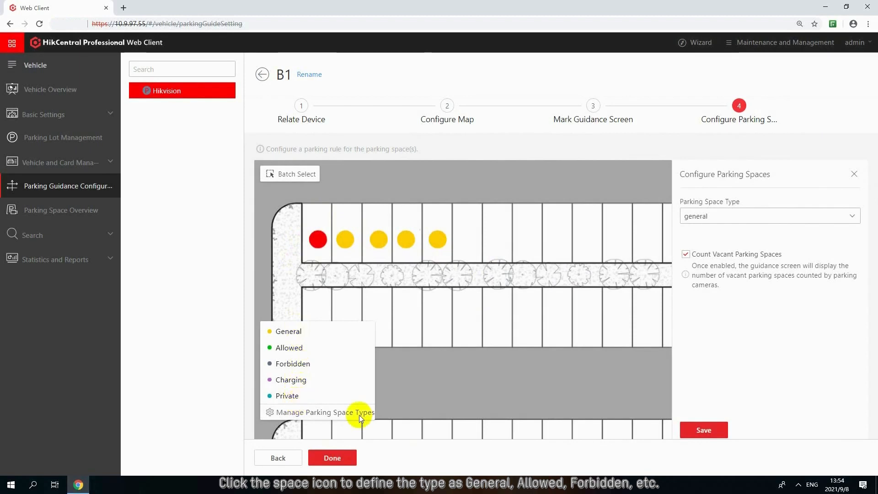
click(700, 431)
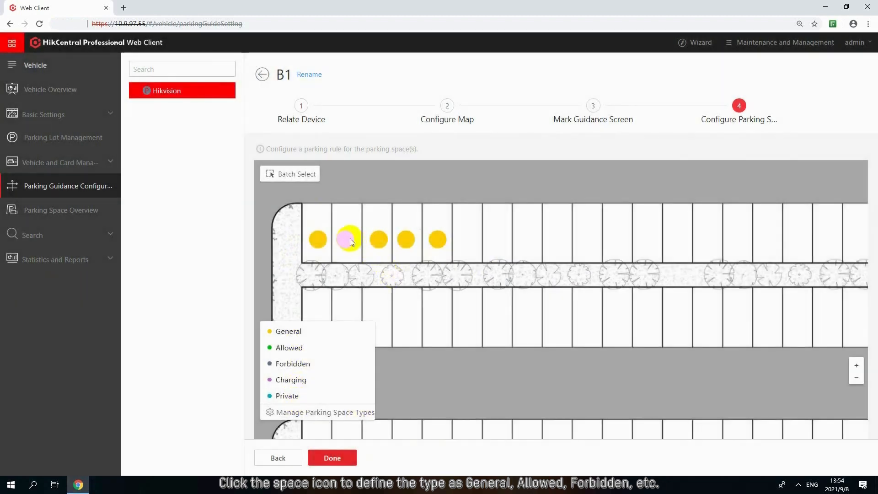
click(347, 239)
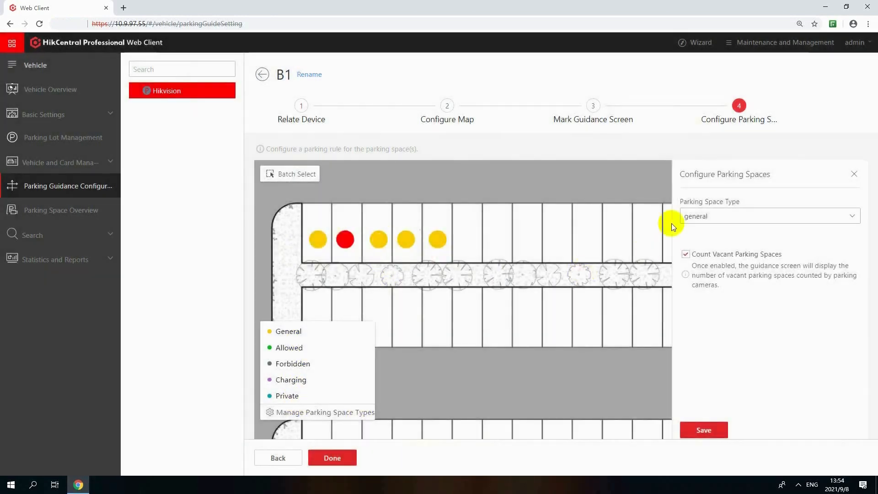
click(686, 216)
click(709, 255)
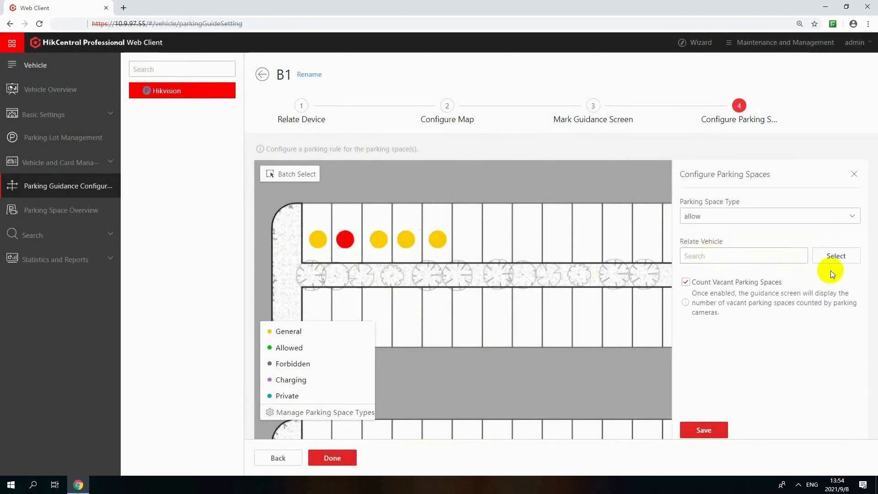
click(833, 256)
click(631, 152)
click(632, 169)
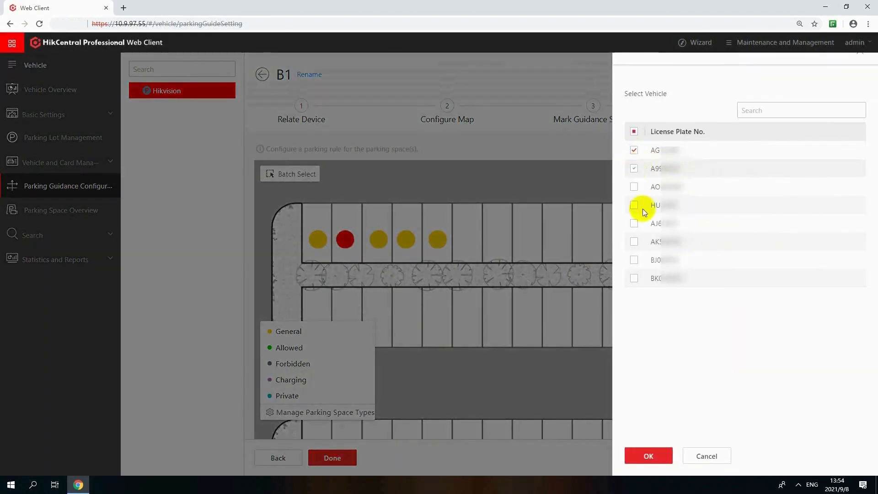
click(649, 456)
click(704, 430)
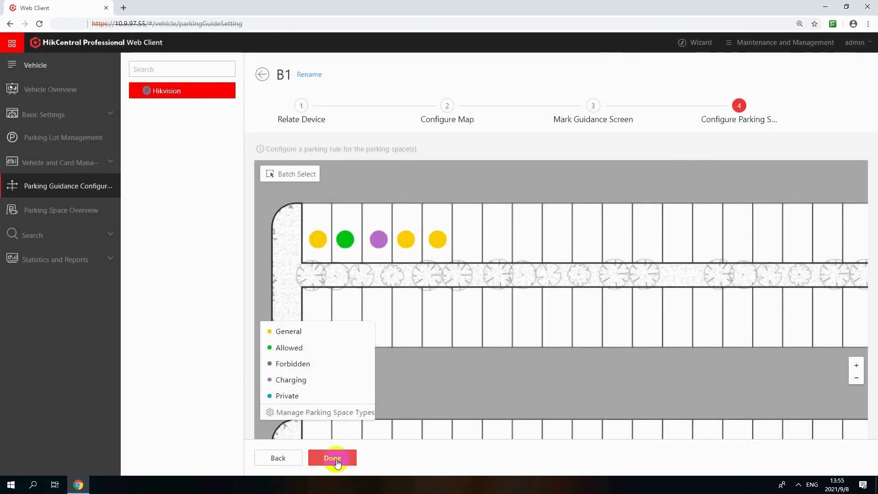
click(334, 459)
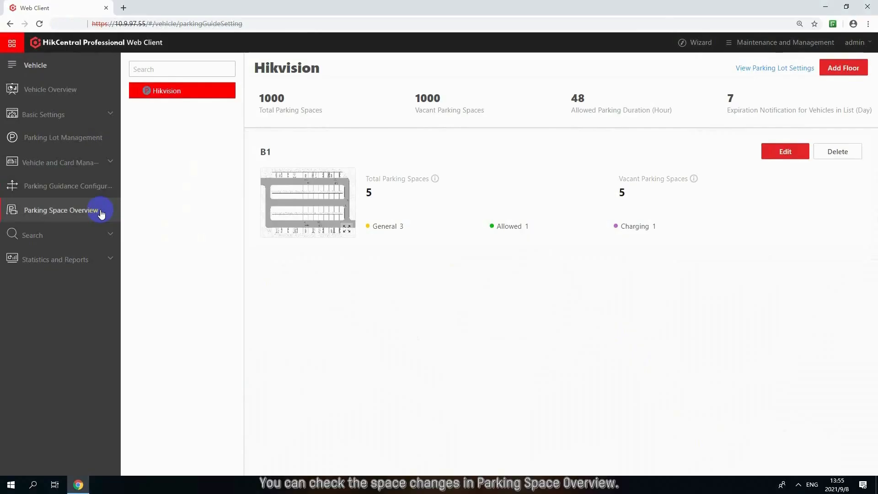
- Go to Parking Space Overview and check the status and duration details of parking spaces 1 and 2
click(99, 212)
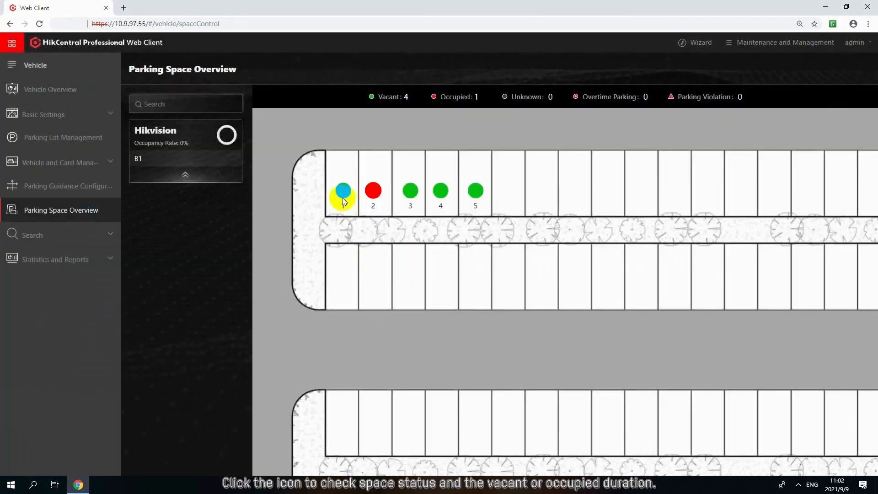
click(342, 192)
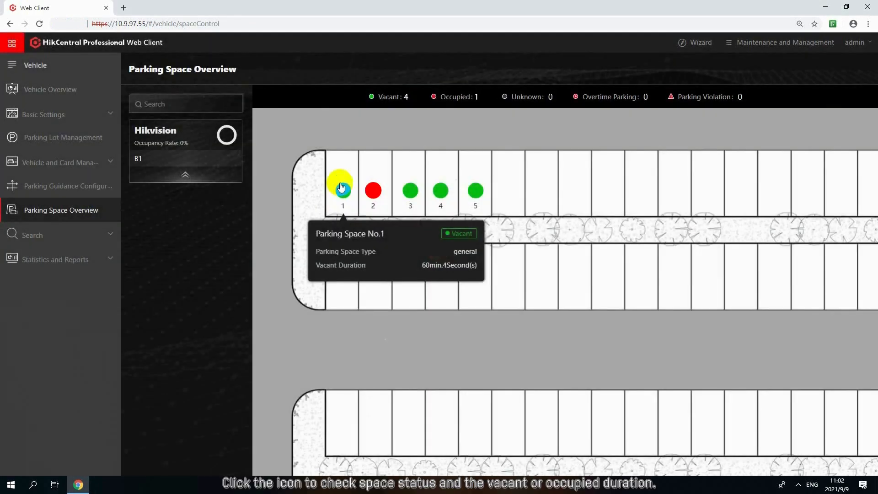
click(374, 192)
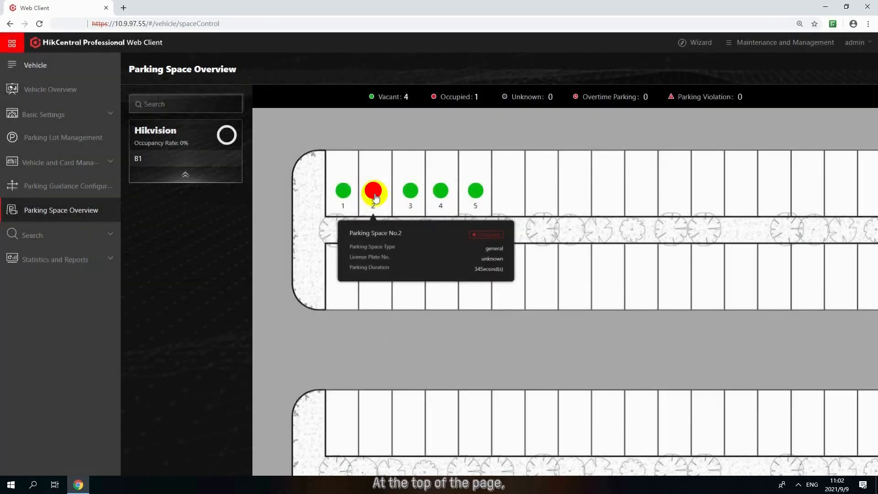
click(405, 116)
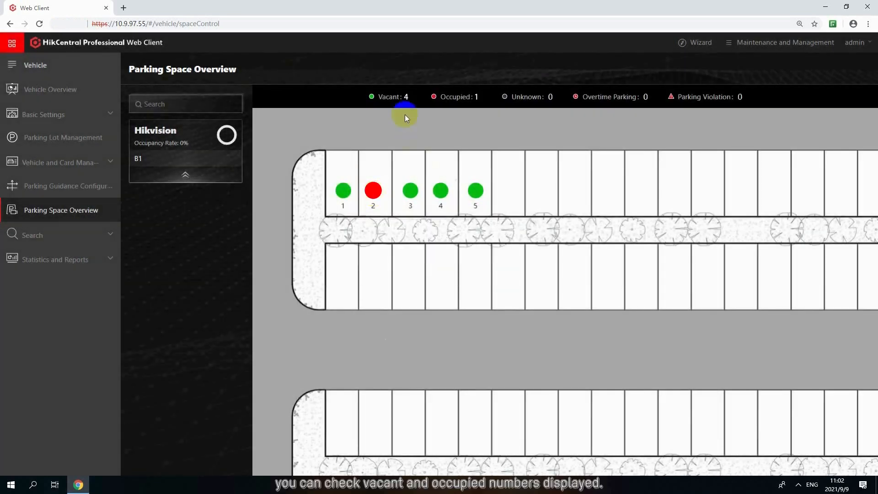
- Go to the parking lot operation analysis report and show the statistics for Hikvision Parking Lot only
click(88, 260)
click(88, 288)
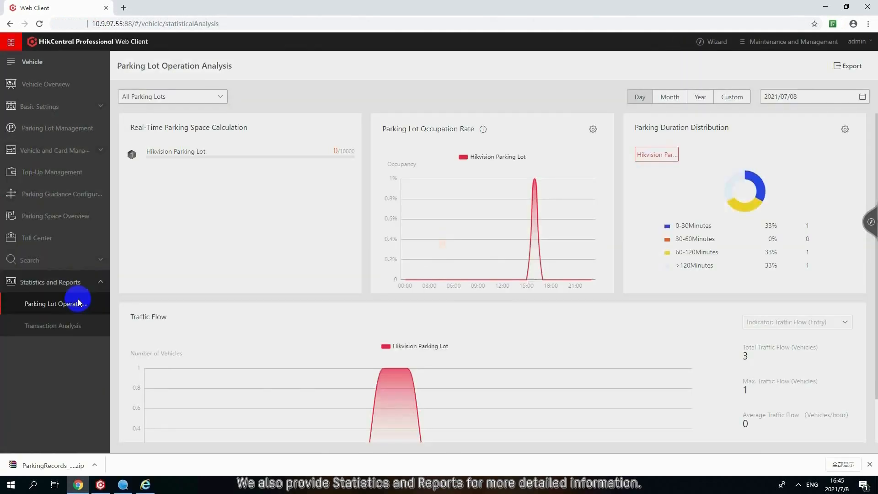
click(169, 97)
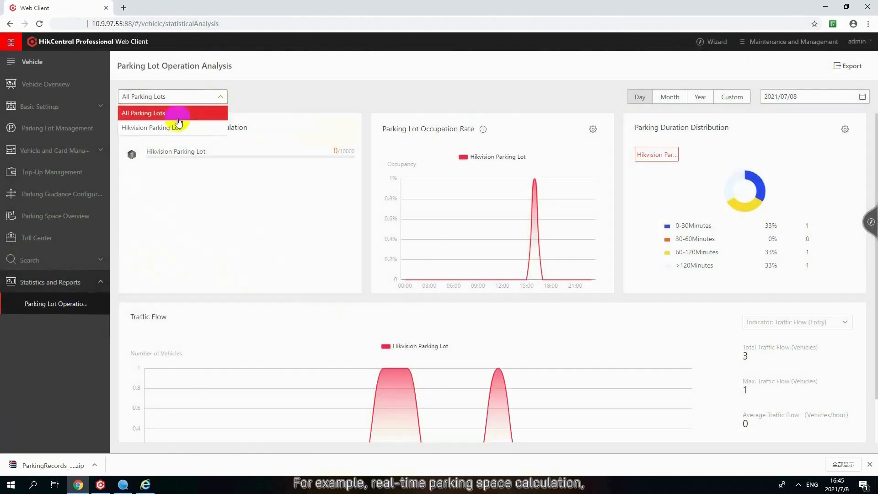
click(174, 127)
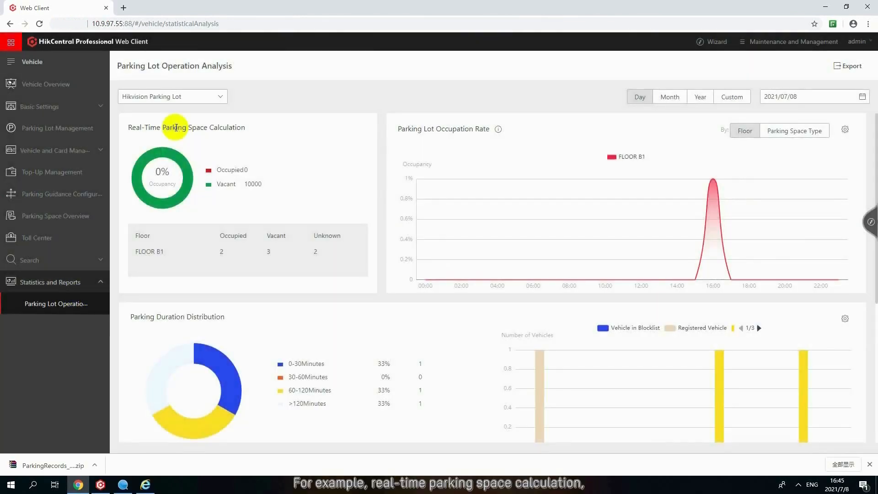
click(219, 254)
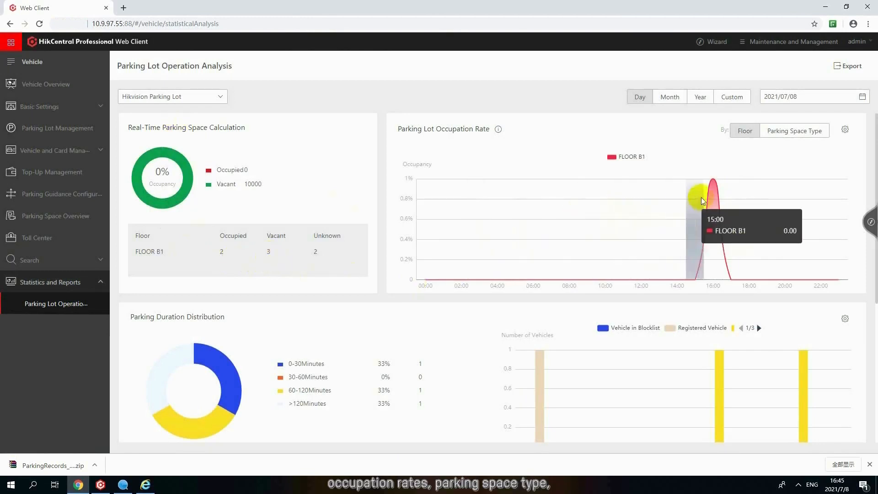
- Break down the parking lot occupation rate by parking space type, check its 16:00 details, and review the parking duration and traffic flow charts
mouse_move(708, 193)
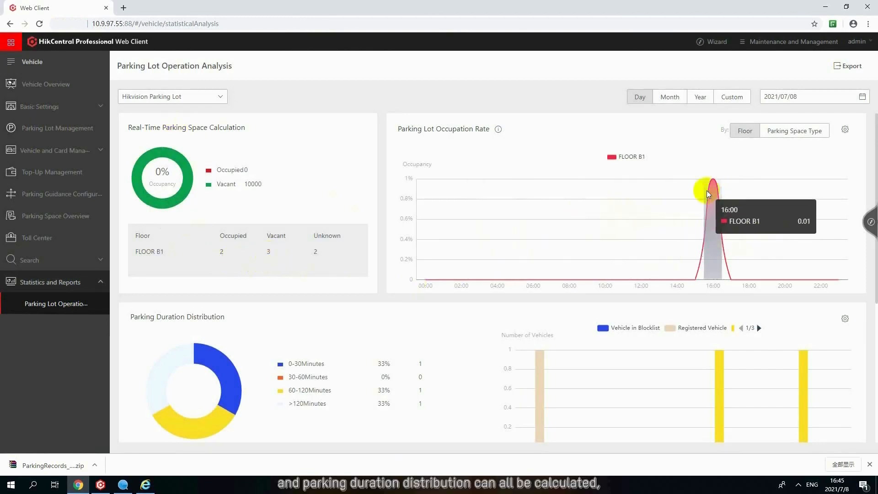
click(778, 136)
click(733, 157)
click(715, 157)
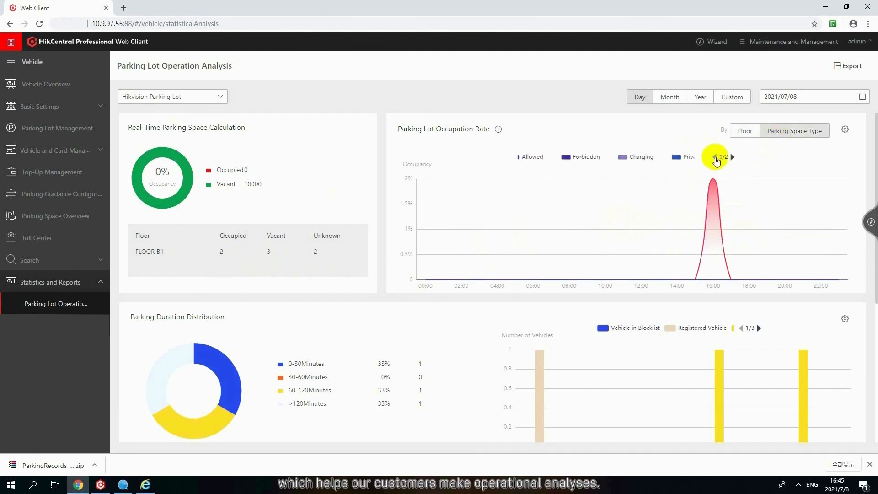
mouse_move(718, 183)
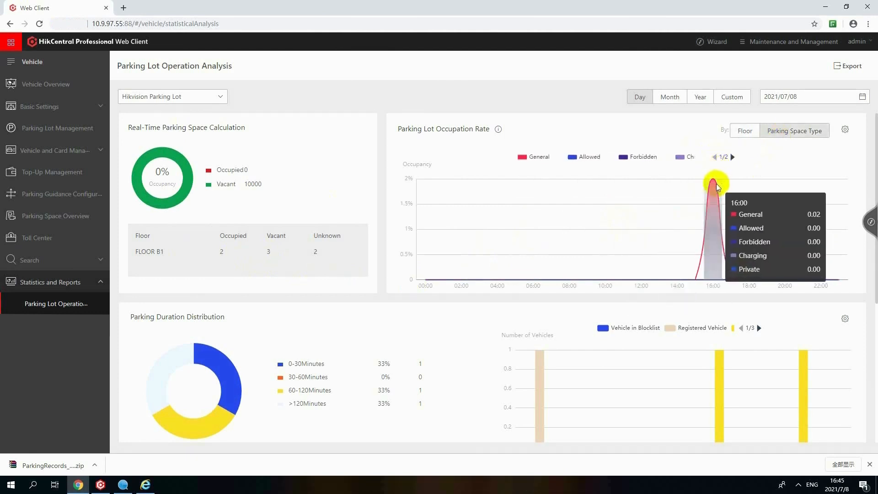
scroll(591, 330, down, 2)
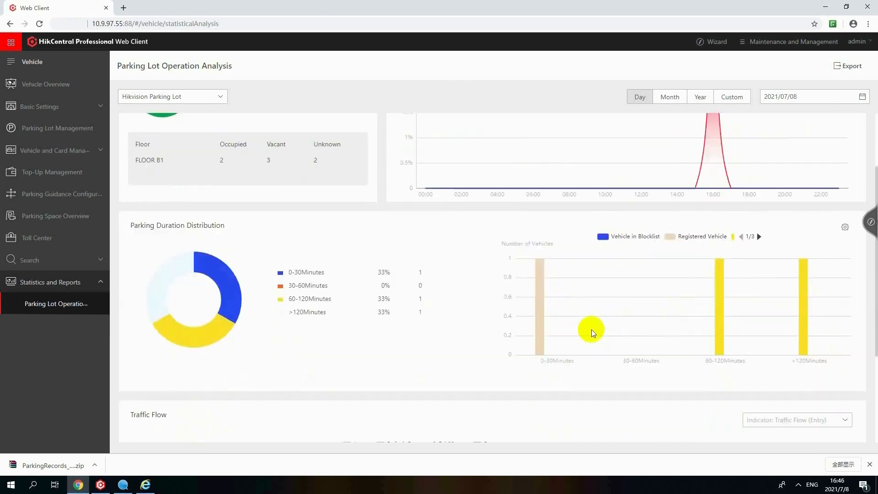
scroll(591, 330, down, 3)
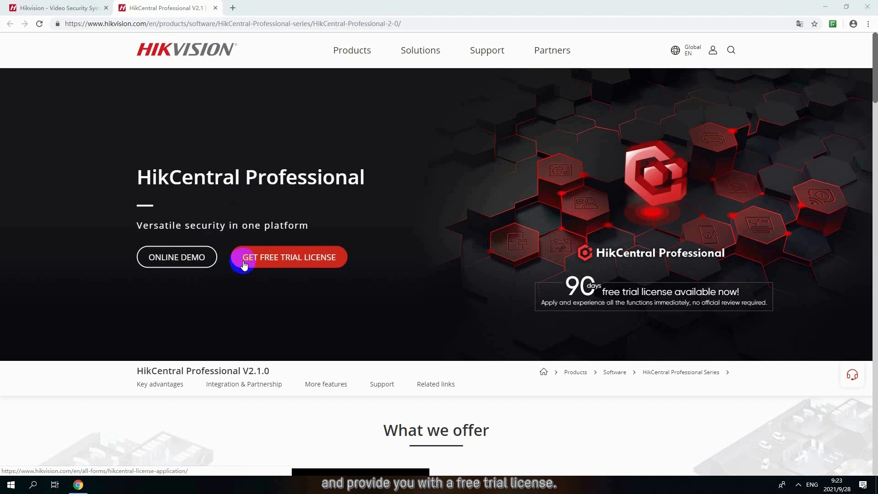
- Open the HikCentral Professional online demo and log in with the displayed demo user name, the demo password and the verification code
click(176, 258)
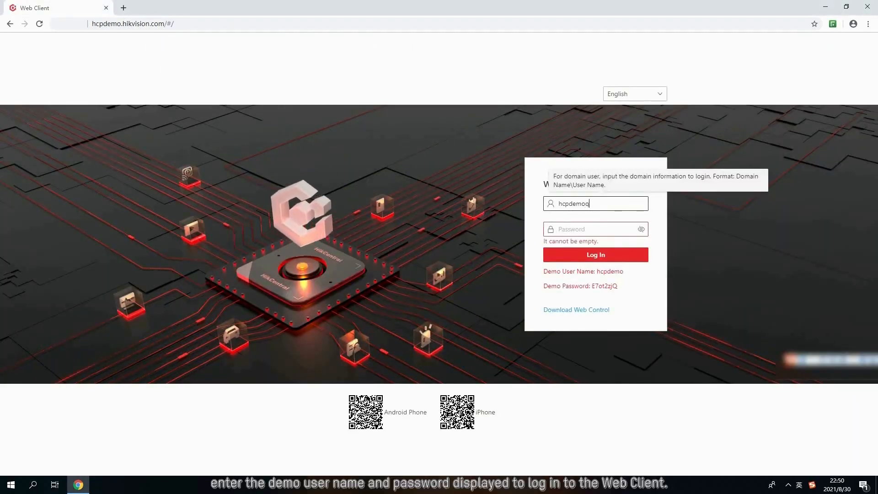
click(641, 229)
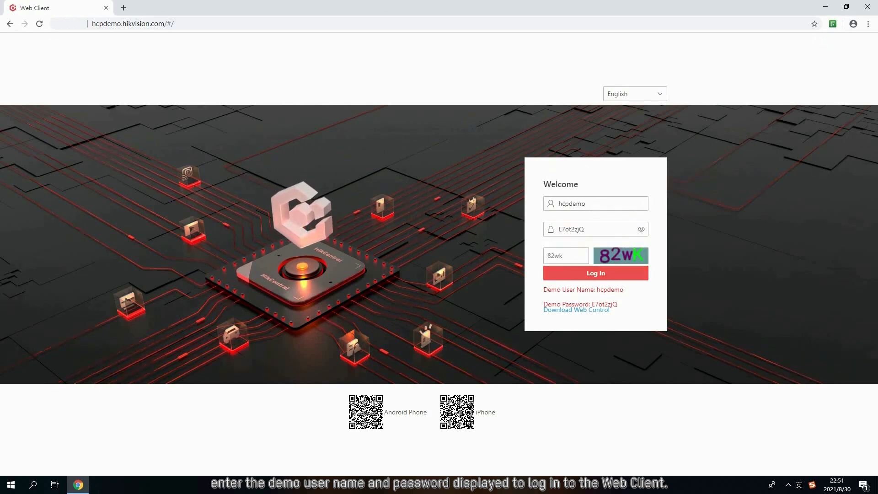
click(596, 273)
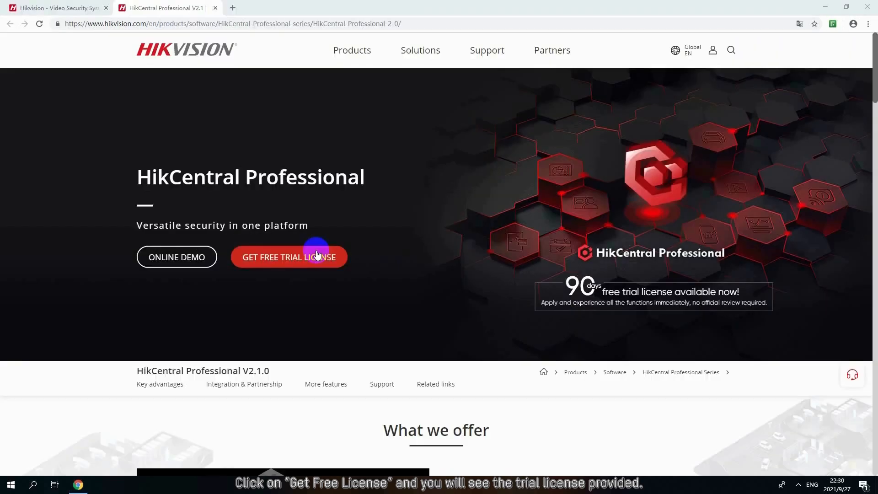
- Open the free trial license application from the HikCentral Professional product page and examine the included features and the form's required fields
click(317, 255)
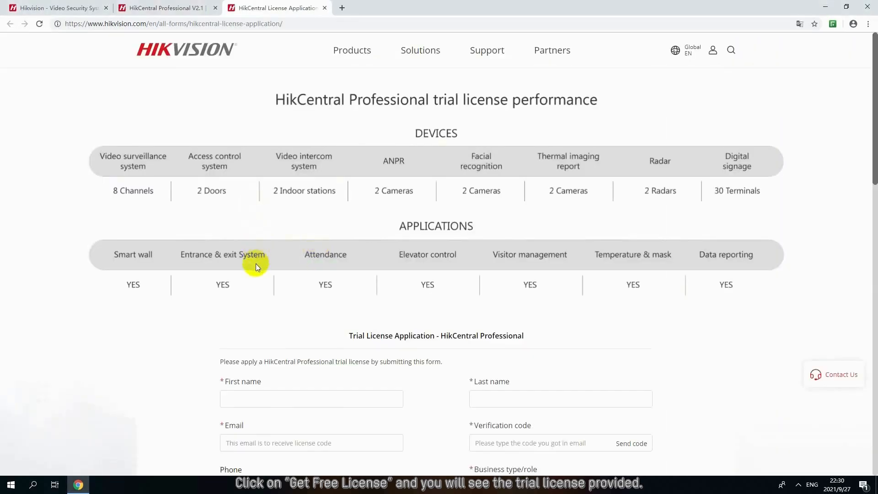
scroll(257, 264, down, 3)
click(341, 299)
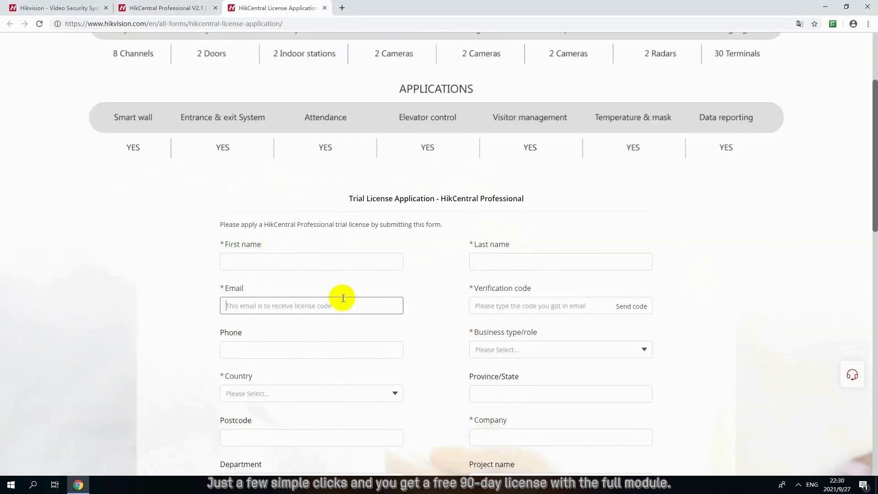
scroll(343, 299, down, 2)
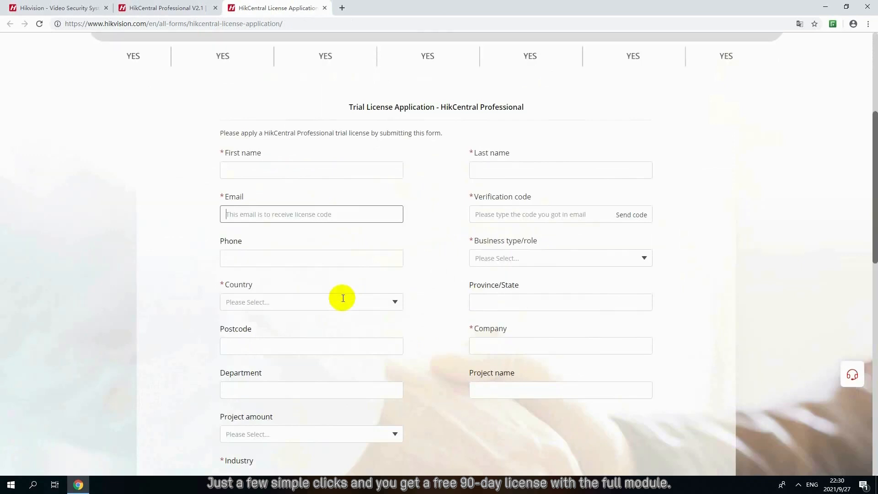